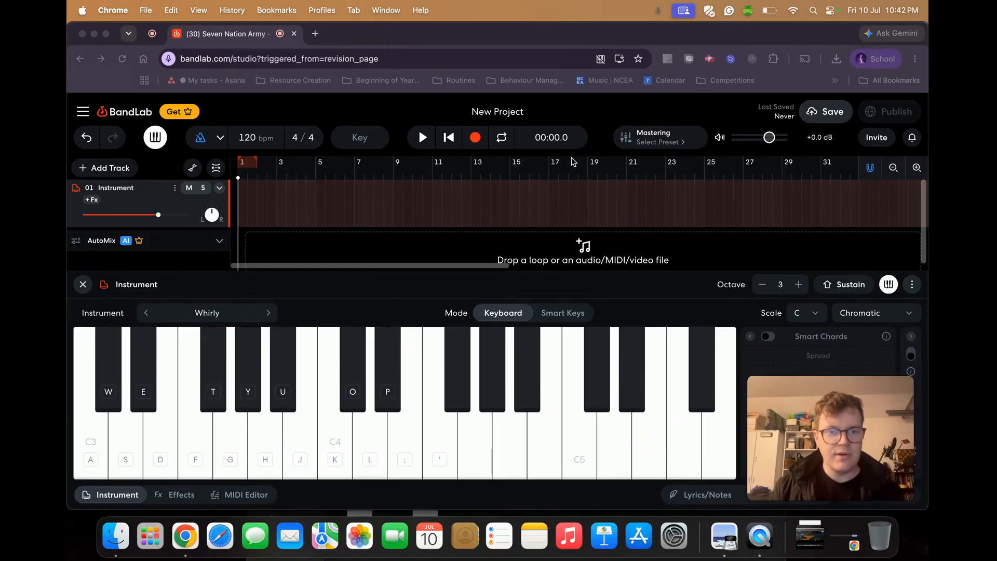
Set the project tempo to 67 bpm
{"action": "left_click", "coordinate": [247, 139]}
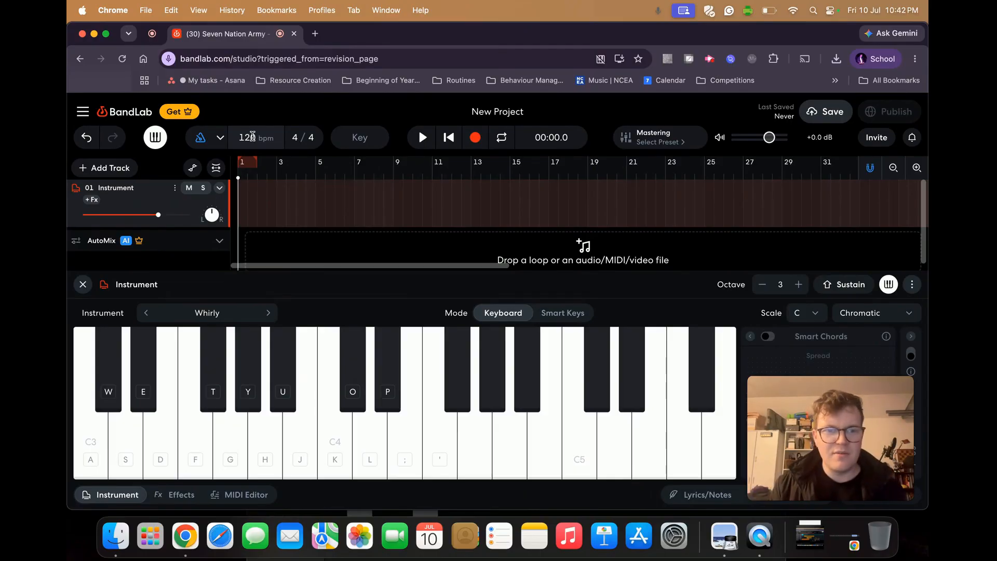
{"action": "left_click_drag", "start_coordinate": [253, 137], "coordinate": [237, 139]}
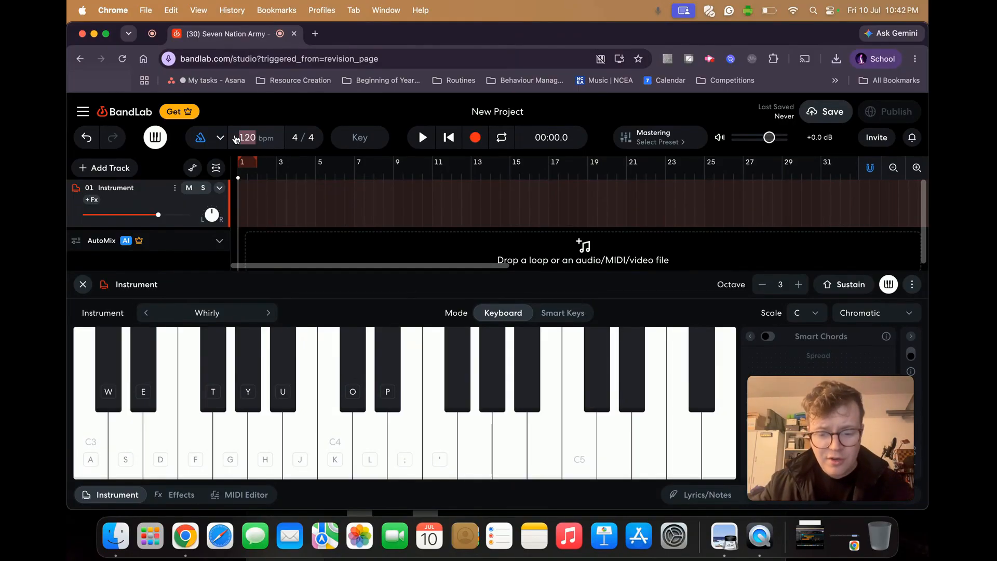
{"action": "type", "text": "7"}
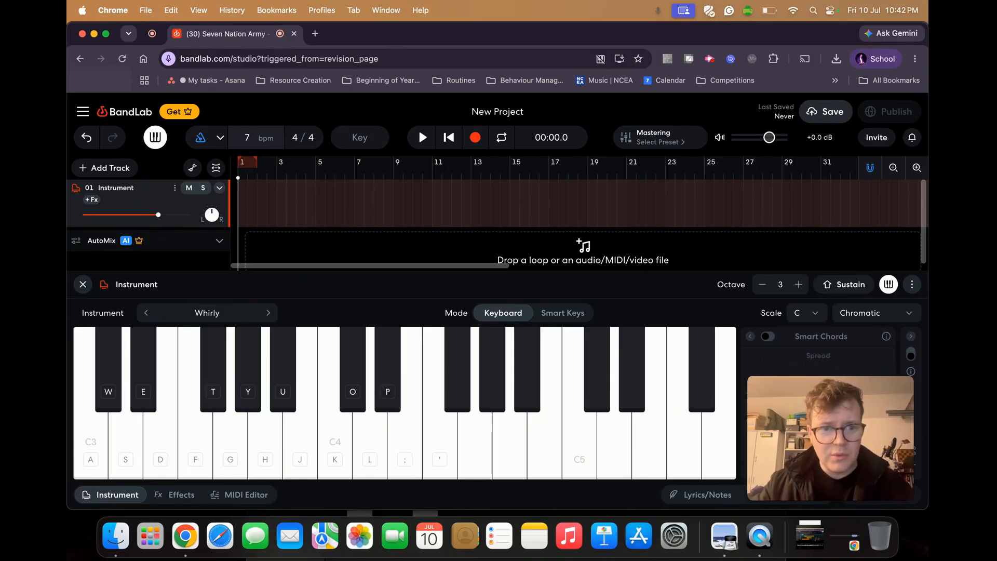
{"action": "type", "text": "0"}
{"action": "key", "text": "BackSpace"}
{"action": "key", "text": "BackSpace"}
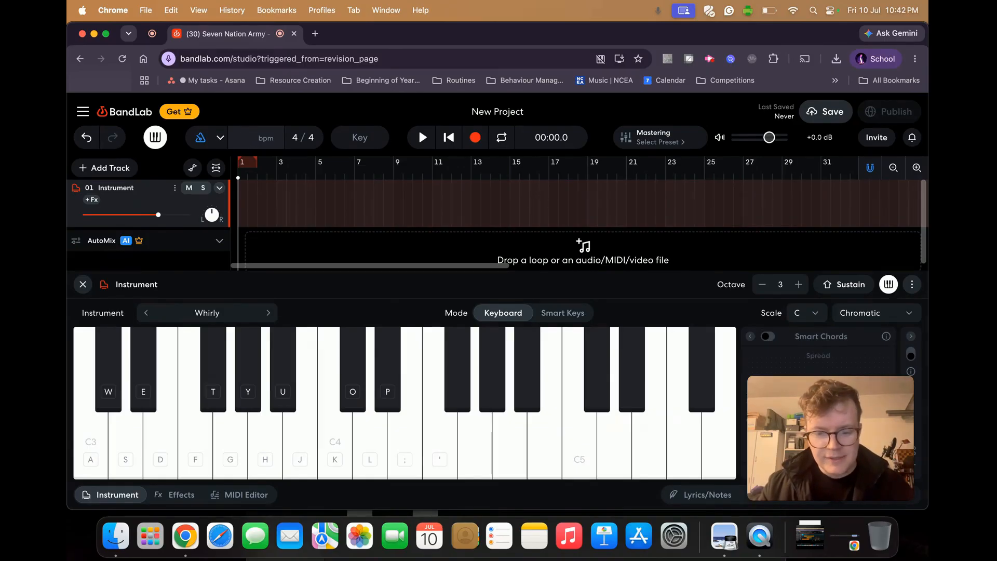
{"action": "type", "text": "6"}
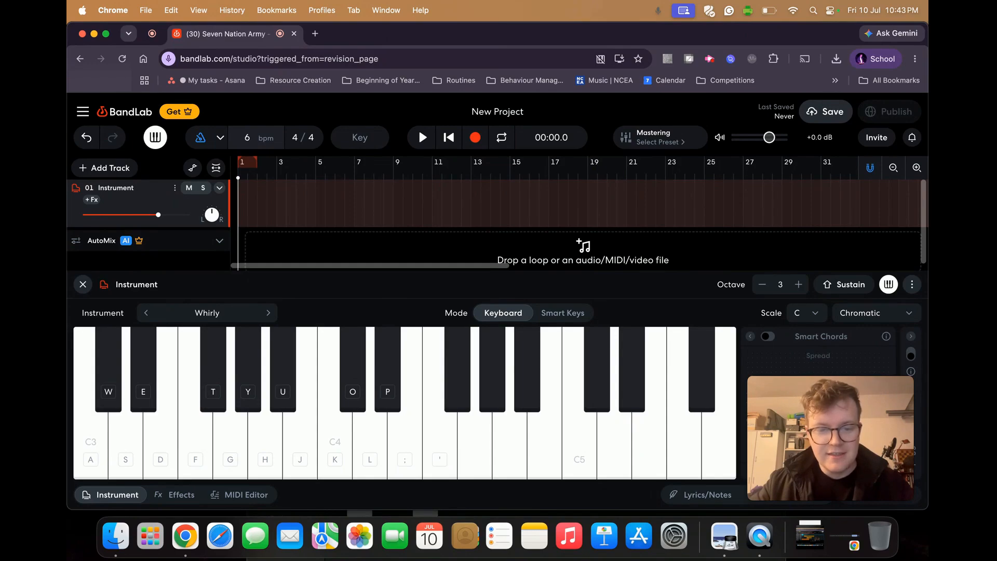
{"action": "type", "text": "7"}
{"action": "left_click", "coordinate": [288, 105]}
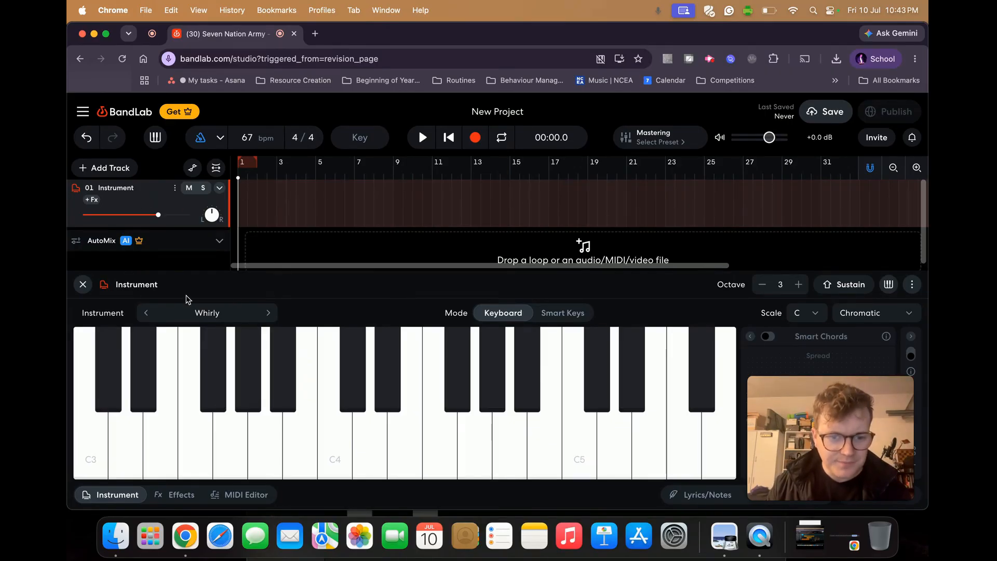
Add a second virtual instrument track and reselect the first track
{"action": "left_click", "coordinate": [270, 417]}
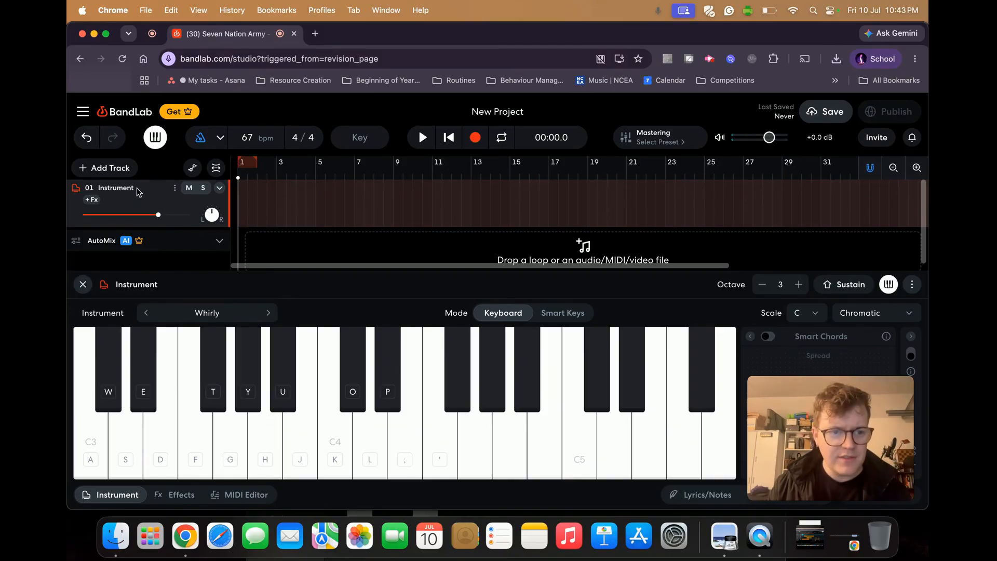
{"action": "left_click", "coordinate": [115, 171]}
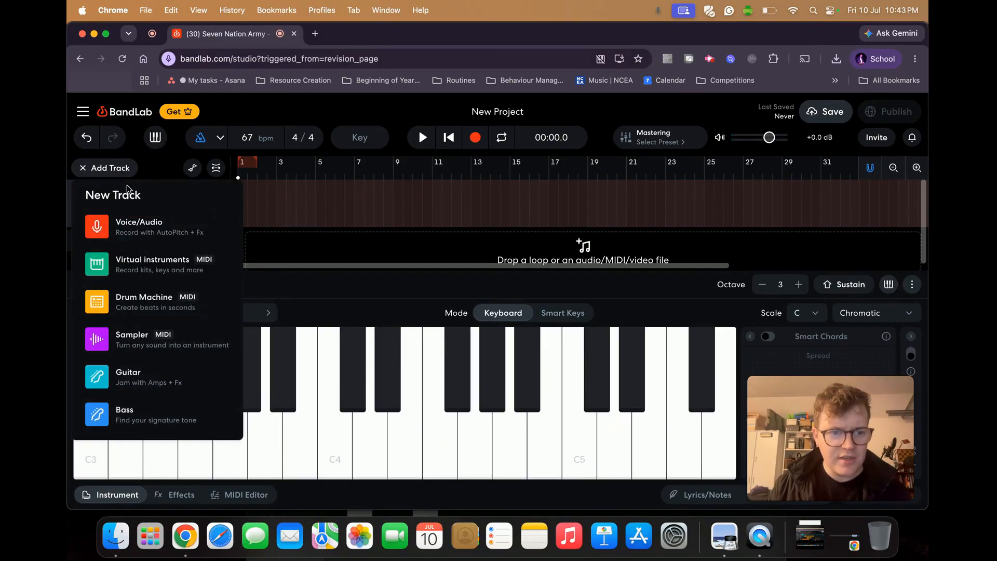
{"action": "left_click", "coordinate": [165, 272]}
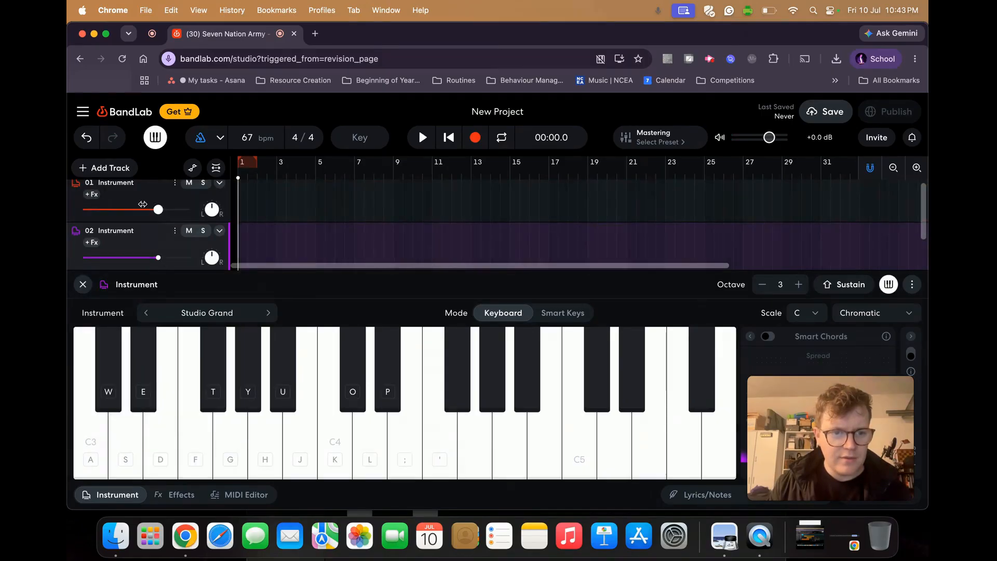
{"action": "left_click", "coordinate": [140, 191]}
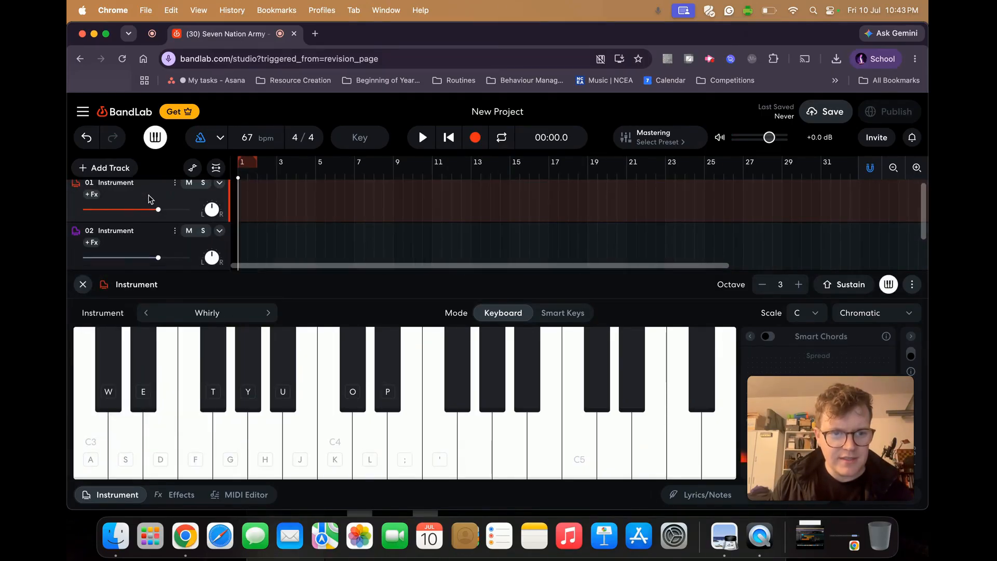
{"action": "left_click", "coordinate": [116, 171]}
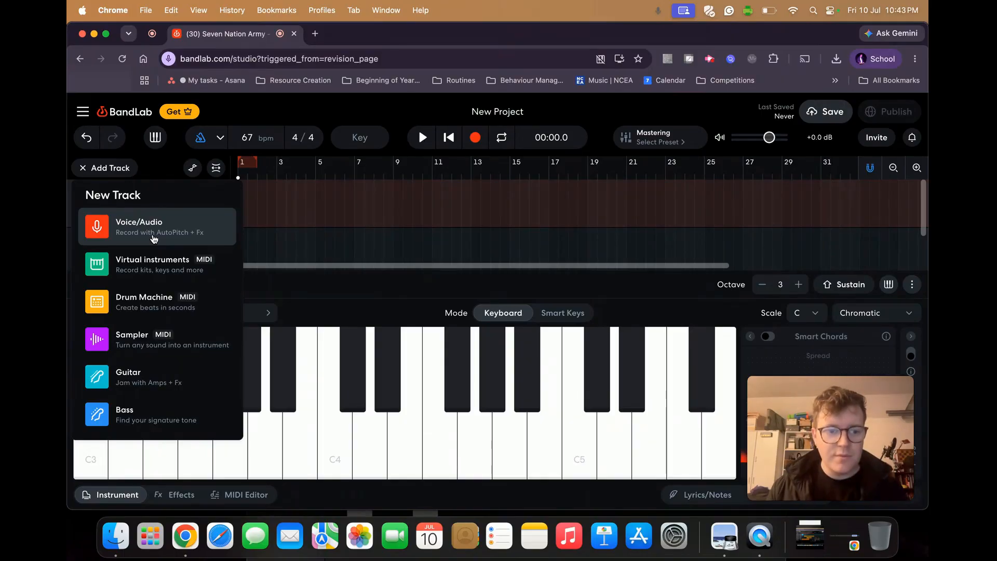
{"action": "left_click", "coordinate": [257, 204]}
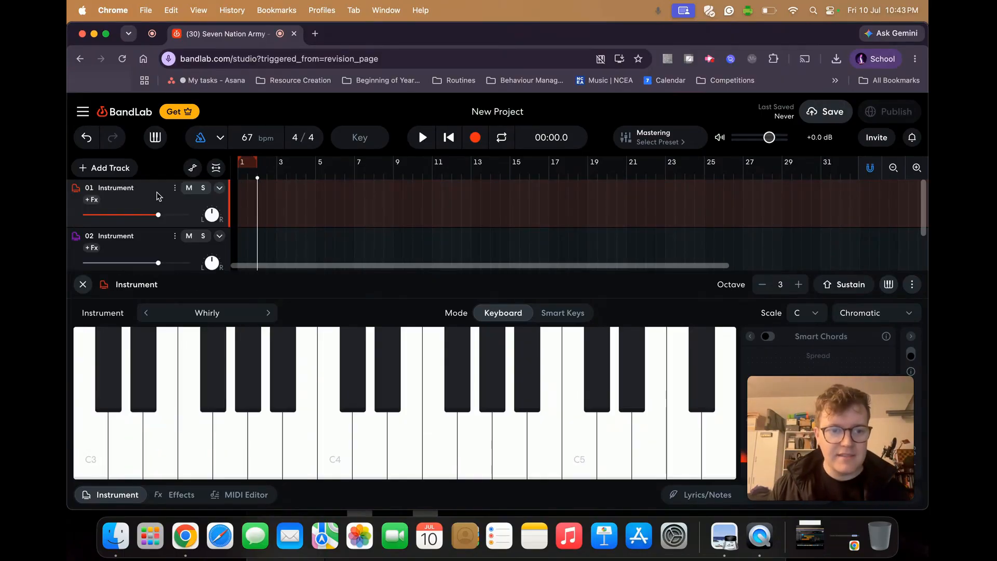
Change the first track's instrument to Atmosphere Pad from the Pads category and audition notes on the on-screen keyboard
{"action": "left_click", "coordinate": [265, 421]}
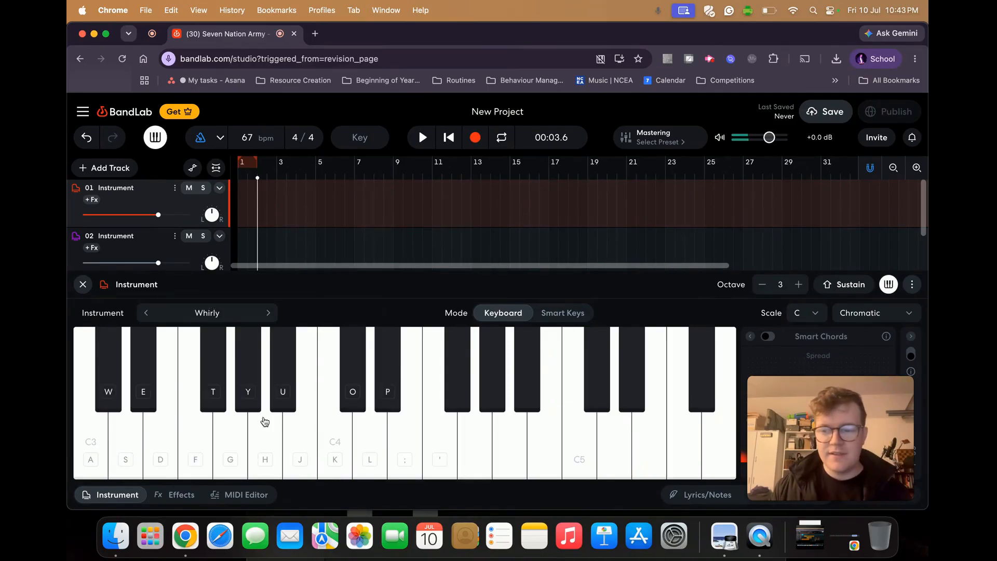
{"action": "left_click", "coordinate": [220, 314]}
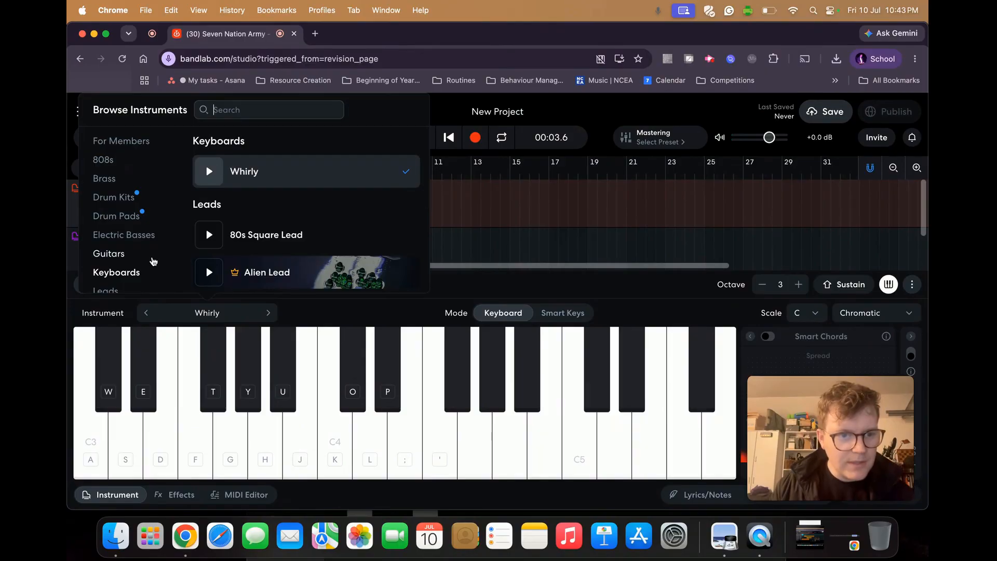
{"action": "scroll", "coordinate": [152, 263], "scroll_direction": "down", "scroll_amount": 5}
{"action": "left_click", "coordinate": [107, 202]}
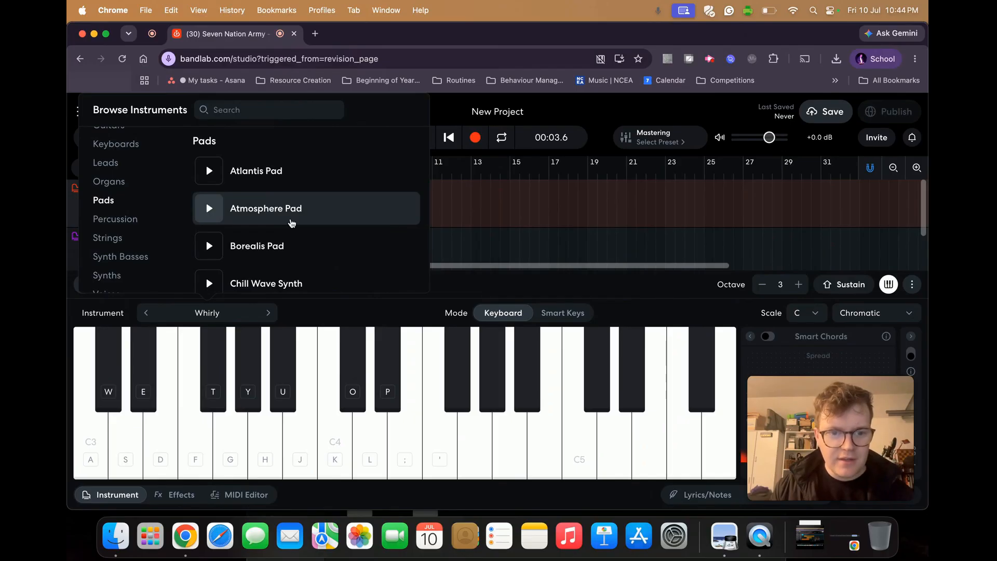
{"action": "left_click", "coordinate": [292, 224]}
{"action": "left_click", "coordinate": [263, 455]}
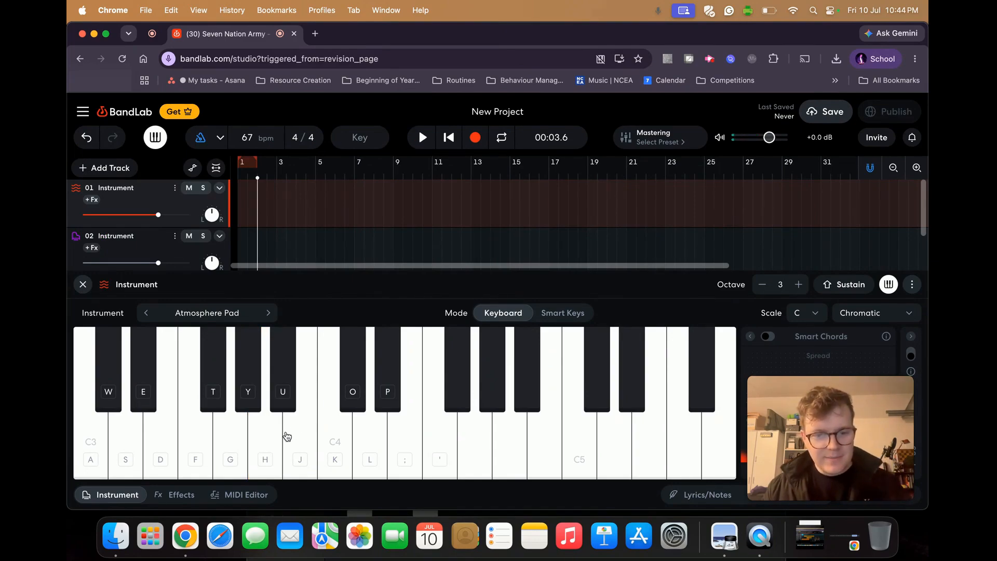
{"action": "left_click", "coordinate": [278, 436]}
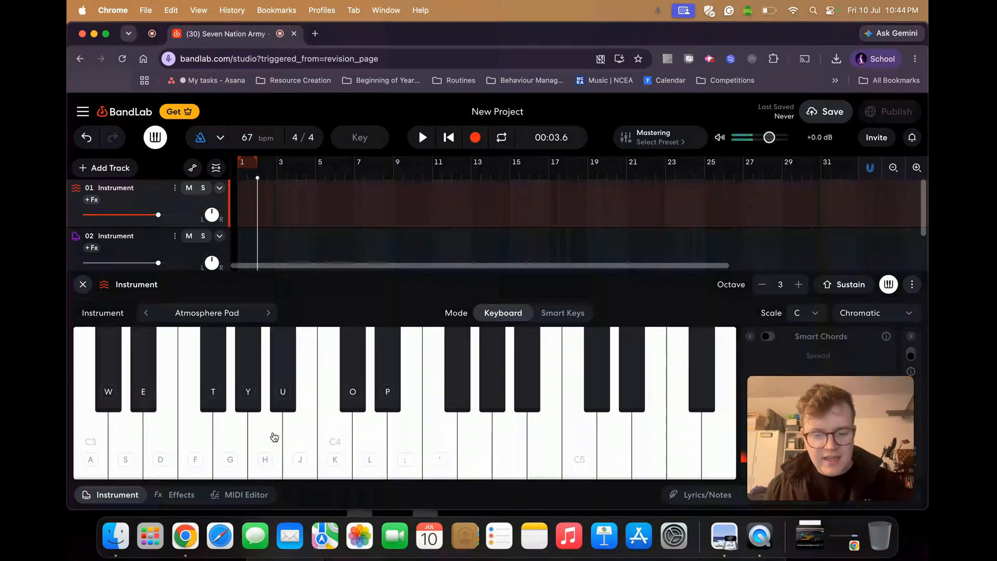
{"action": "left_click", "coordinate": [274, 437]}
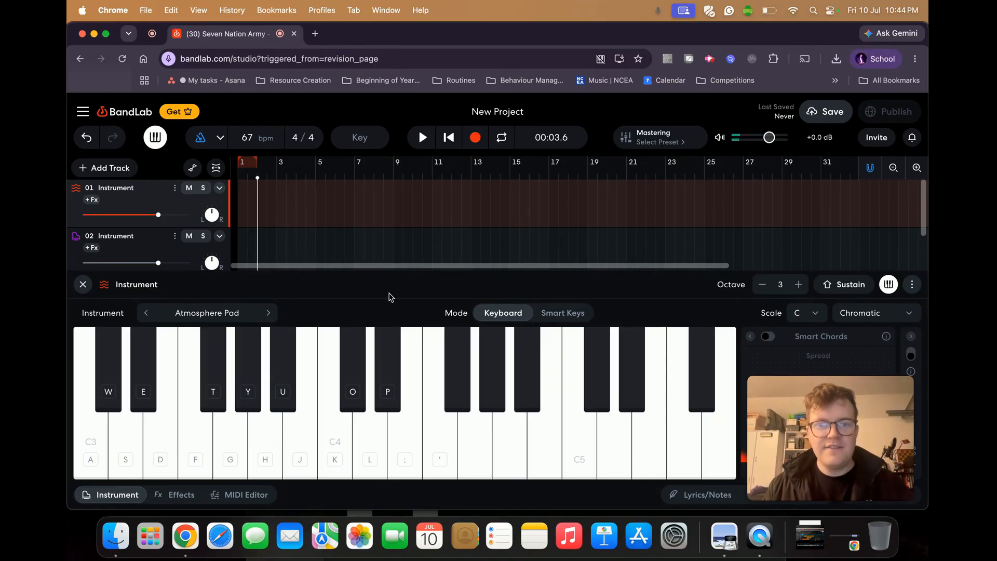
Leave loop playback off and return the playhead to the start of the timeline
{"action": "left_click", "coordinate": [247, 164]}
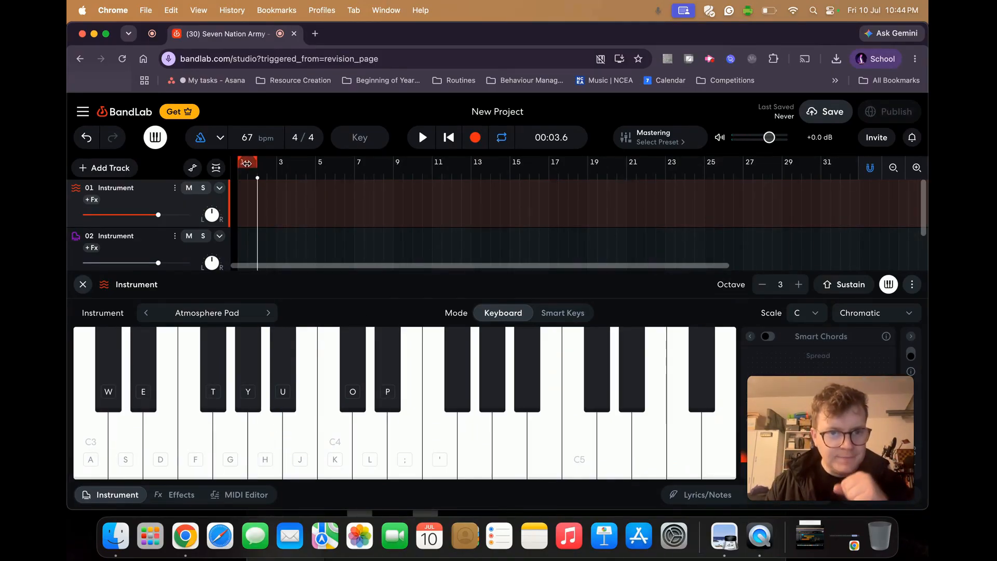
{"action": "left_click", "coordinate": [247, 163]}
{"action": "left_click_drag", "start_coordinate": [257, 178], "coordinate": [219, 178]}
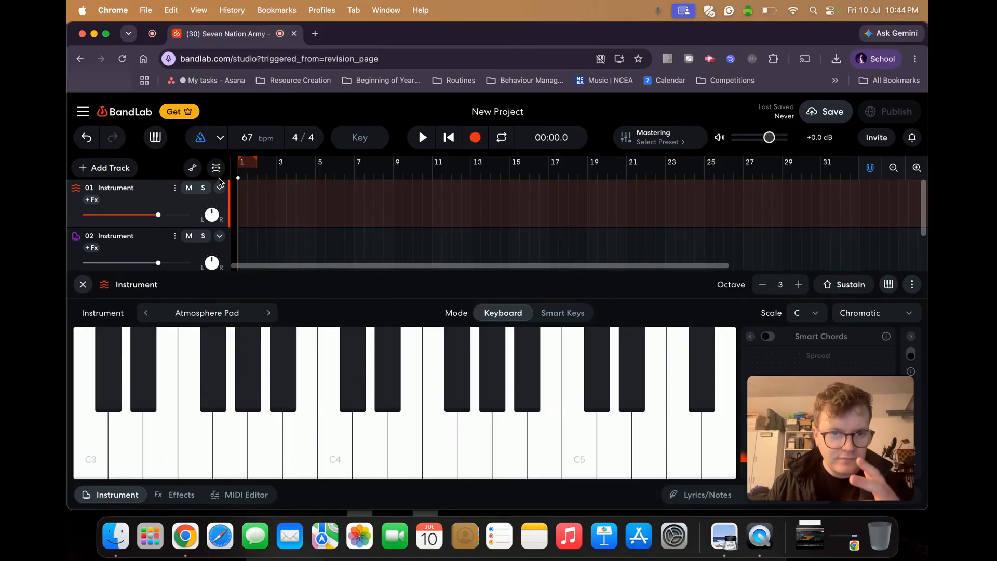
Rename the first track as Atmosphere Pad
{"action": "double_click", "coordinate": [140, 188]}
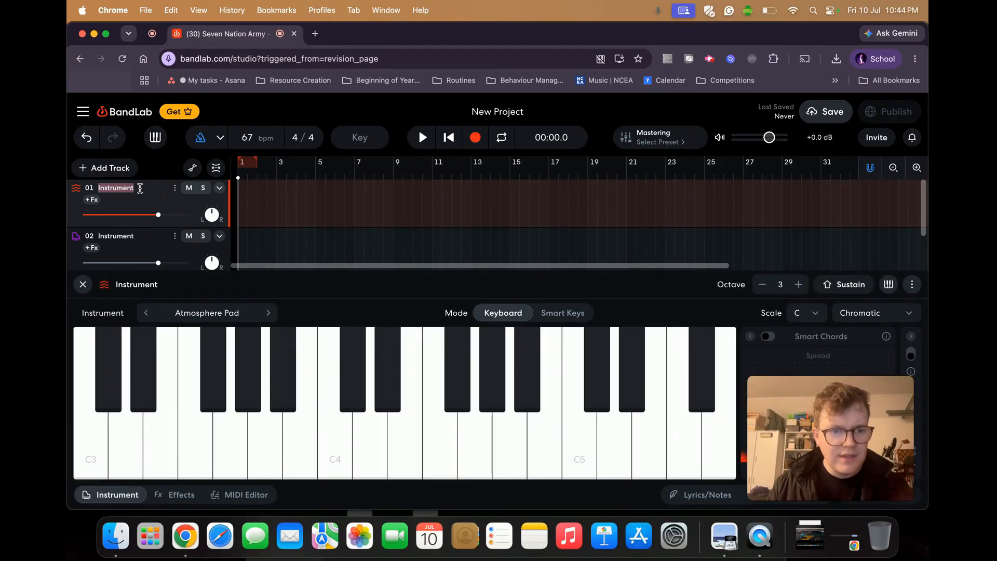
{"action": "type", "text": "Atmosphere"}
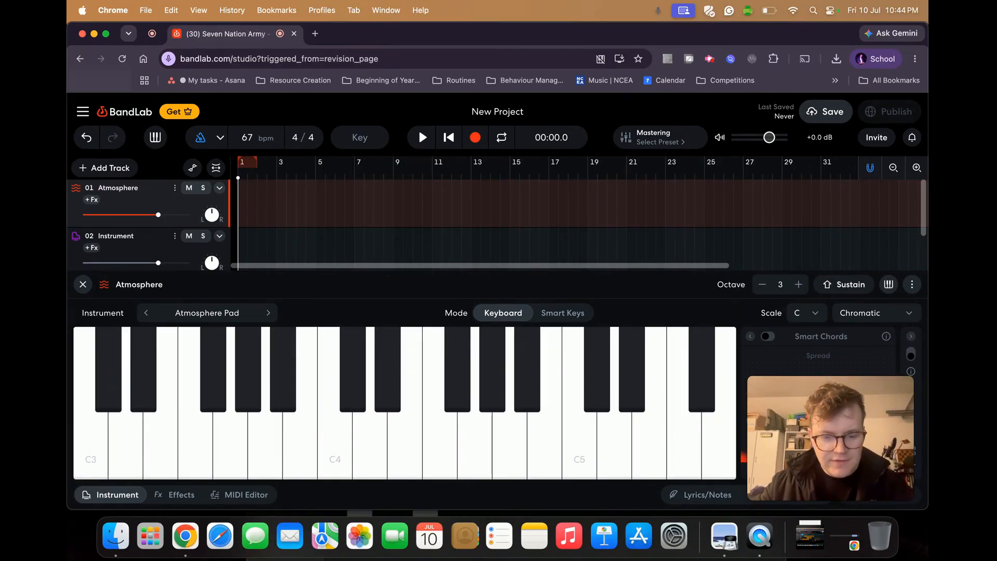
{"action": "type", "text": " Pad"}
{"action": "key", "text": "Return"}
{"action": "left_click", "coordinate": [271, 214]}
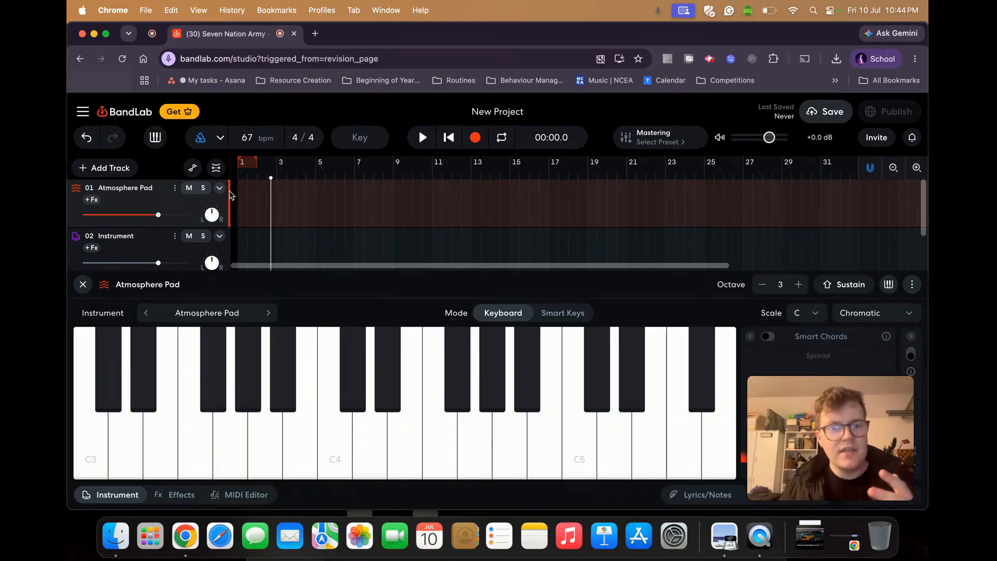
Record about eight bars of pad from the start of the first track, holding A3 under C4, B3, F3, E3, E4, D4 and C4
{"action": "left_click", "coordinate": [239, 170]}
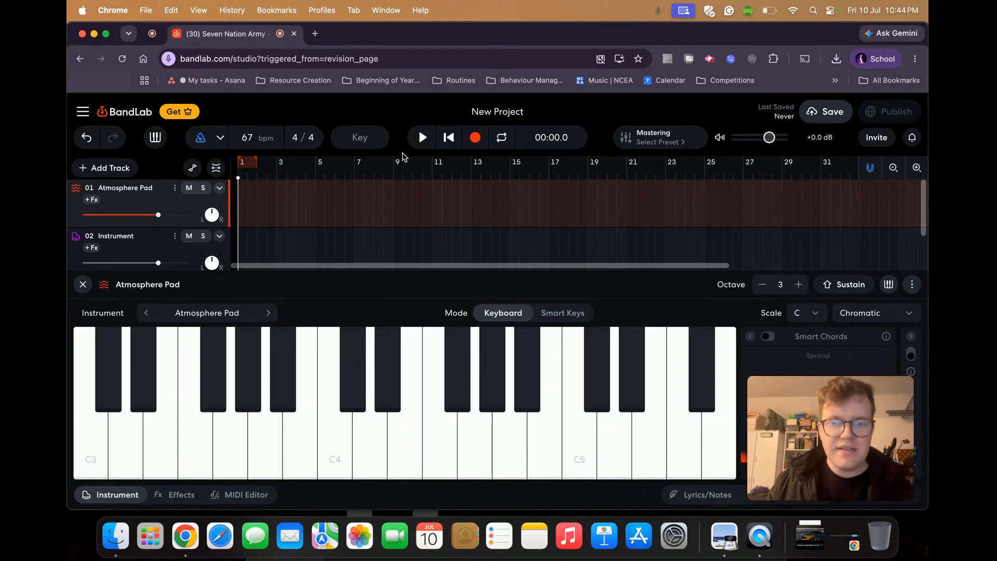
{"action": "left_click", "coordinate": [473, 137]}
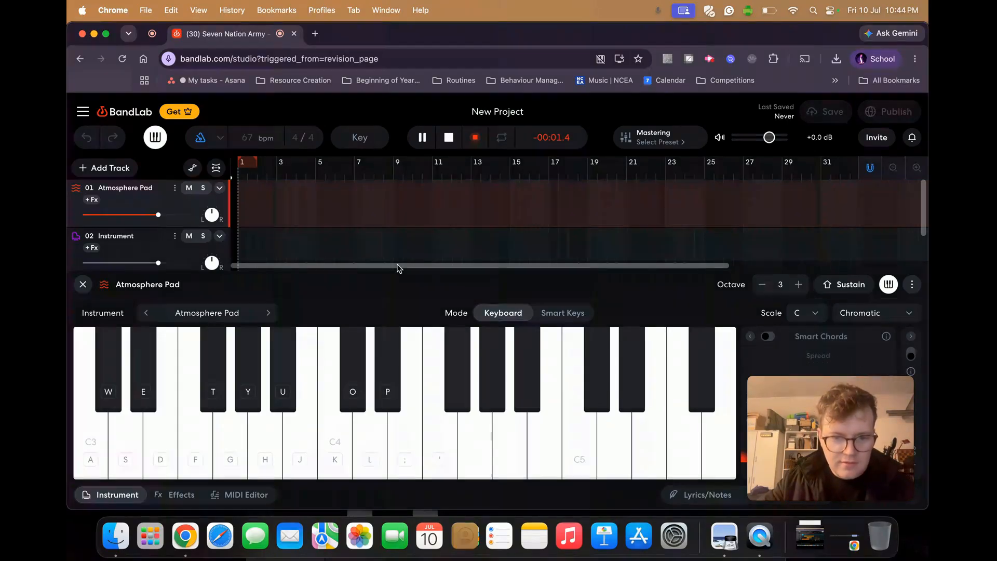
{"action": "key", "text": "h"}
{"action": "key", "text": "k"}
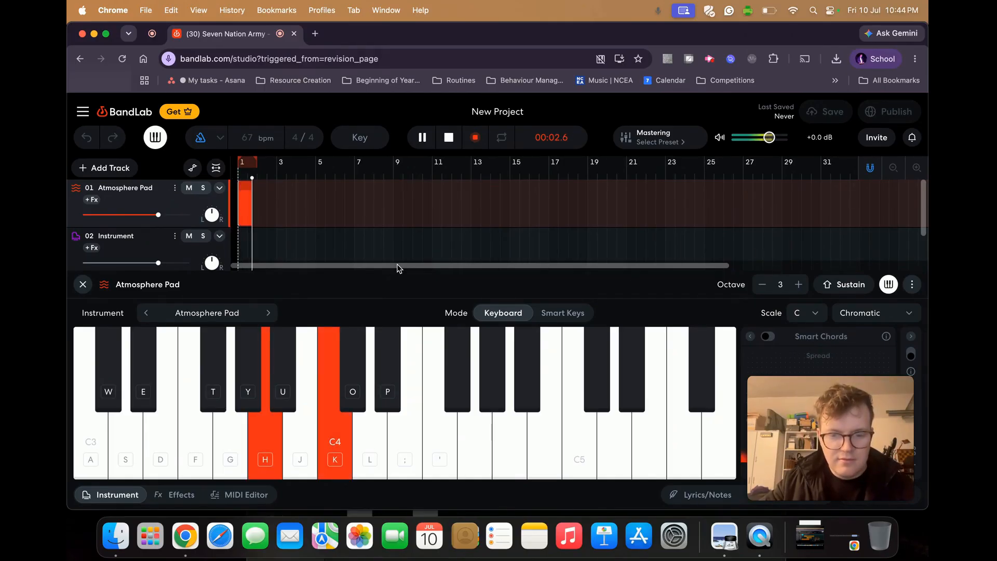
{"action": "key", "text": "j"}
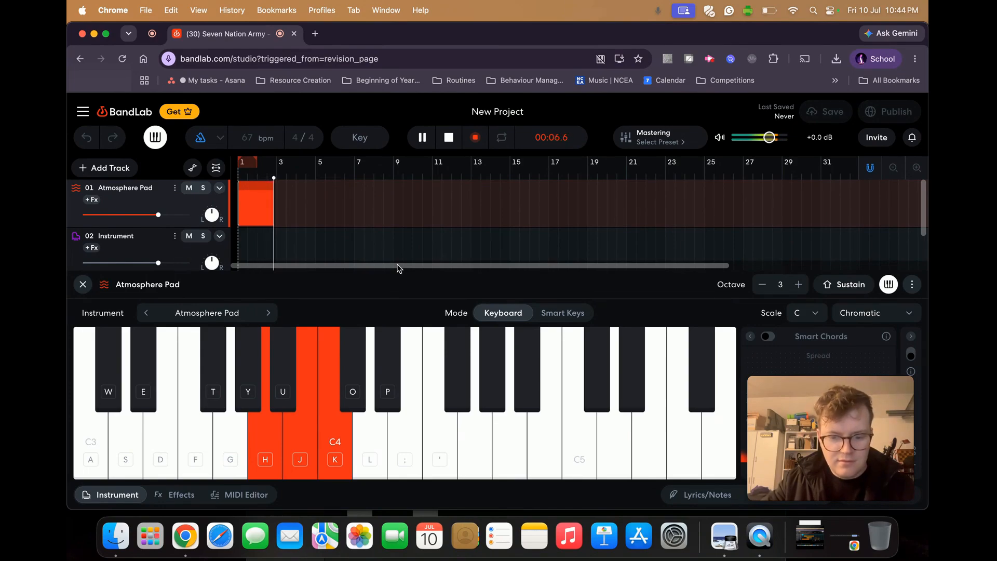
{"action": "key", "text": "f"}
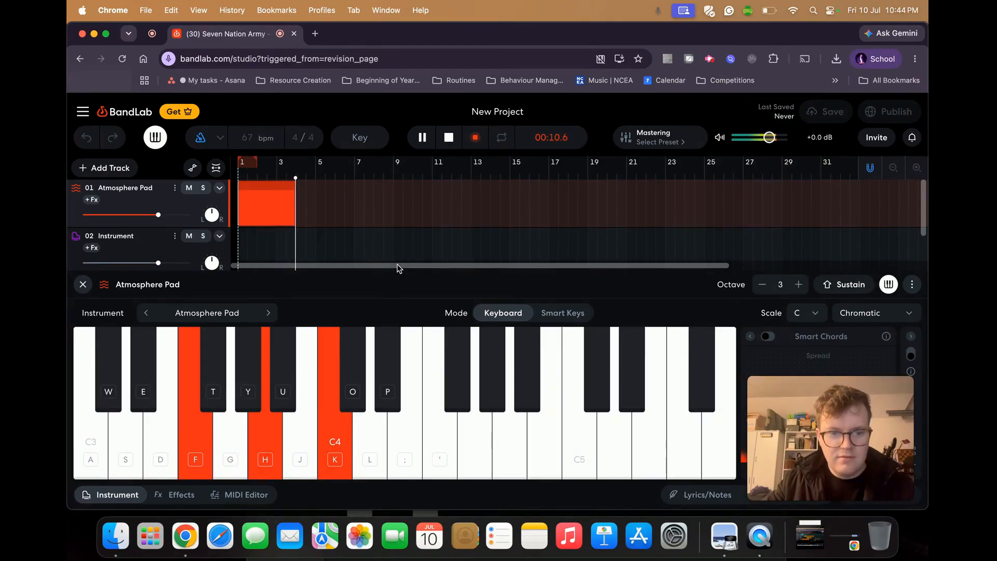
{"action": "key", "text": "d"}
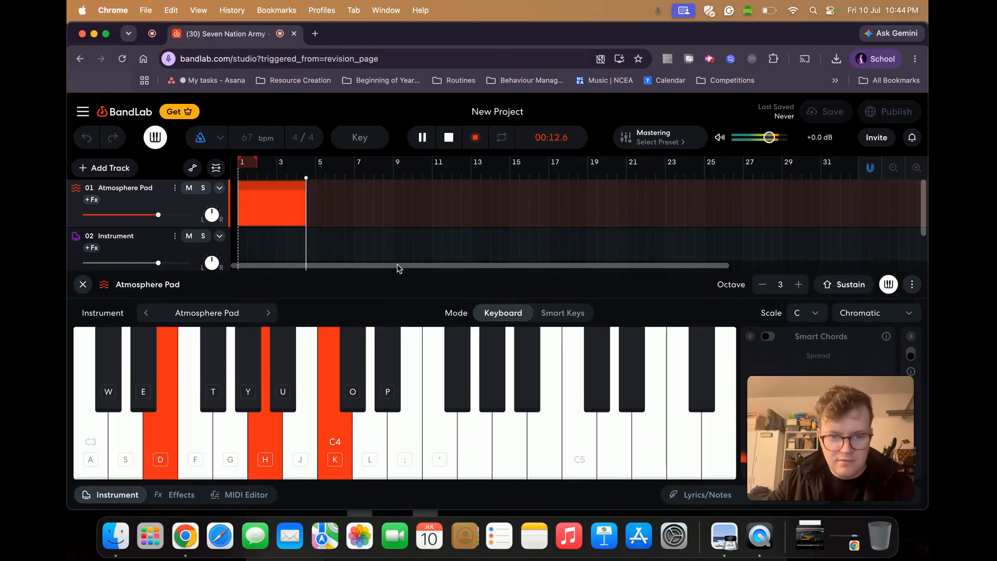
{"action": "key", "text": "semicolon"}
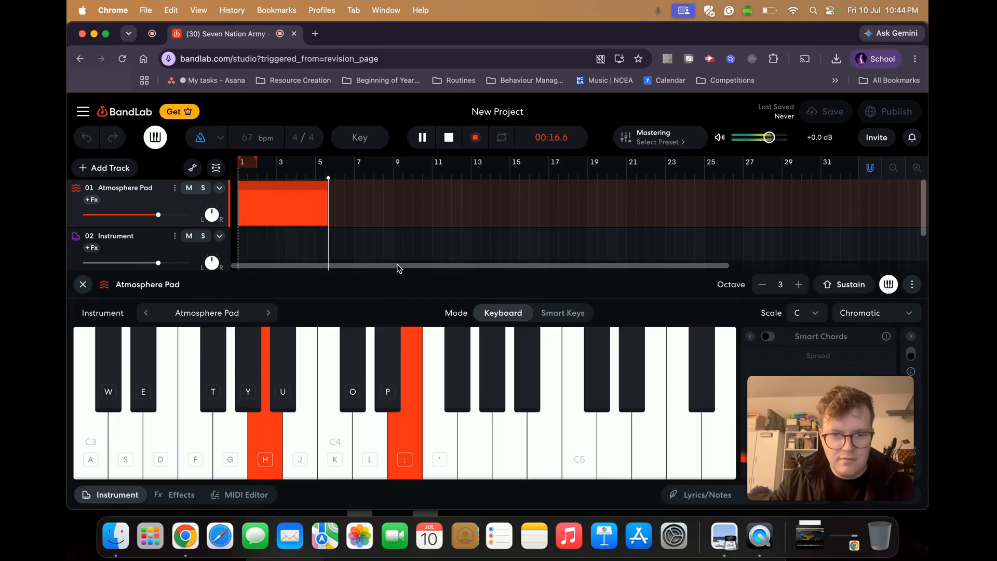
{"action": "key", "text": "l"}
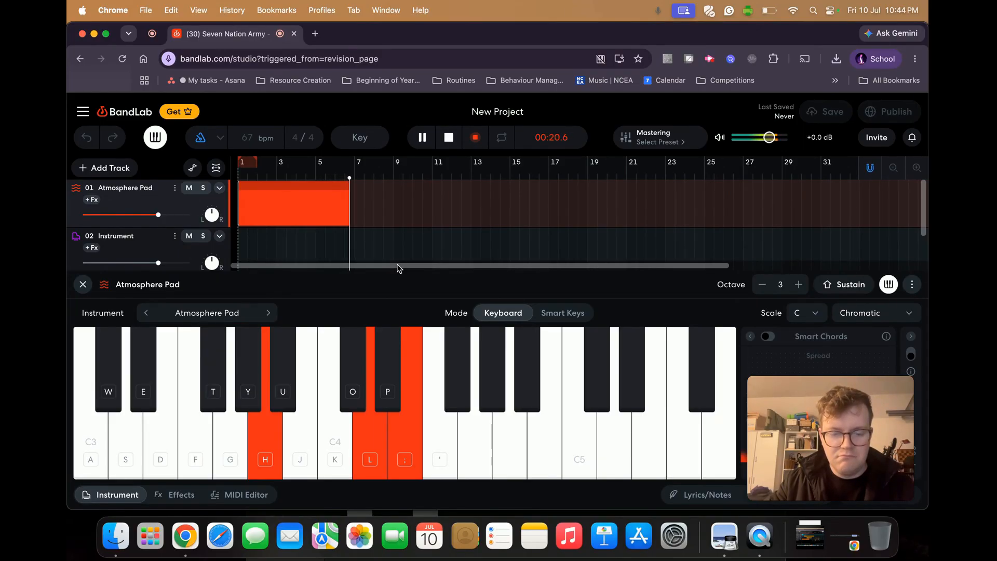
{"action": "key", "text": "k"}
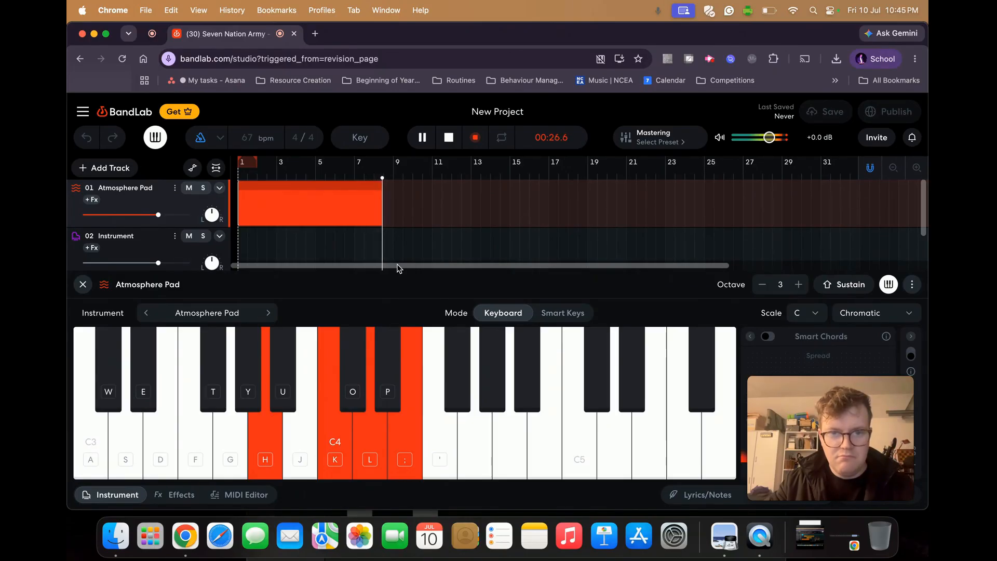
{"action": "key", "text": "space"}
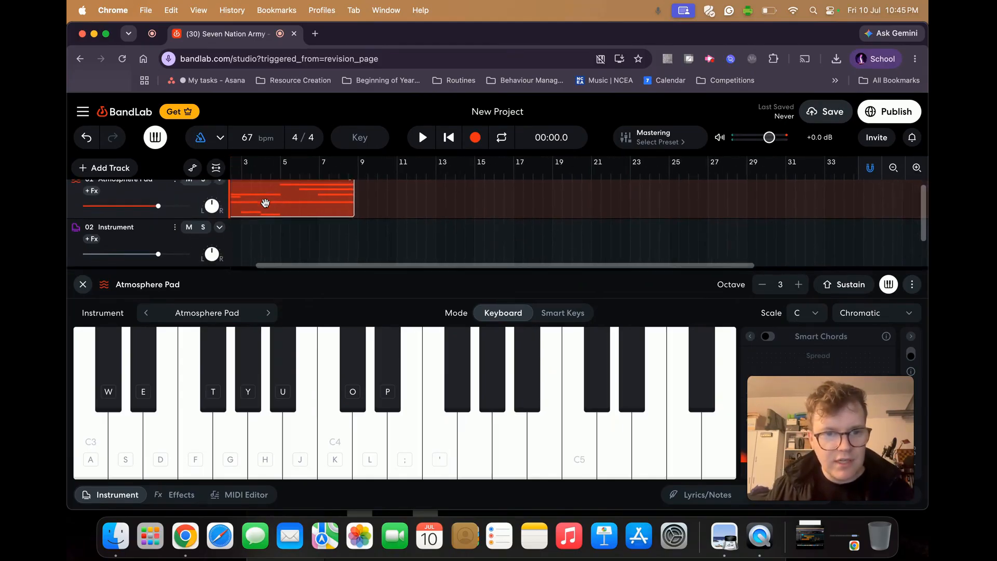
Change the second track's instrument to EDM from the Drum Pads category
{"action": "left_click_drag", "start_coordinate": [240, 177], "coordinate": [236, 178]}
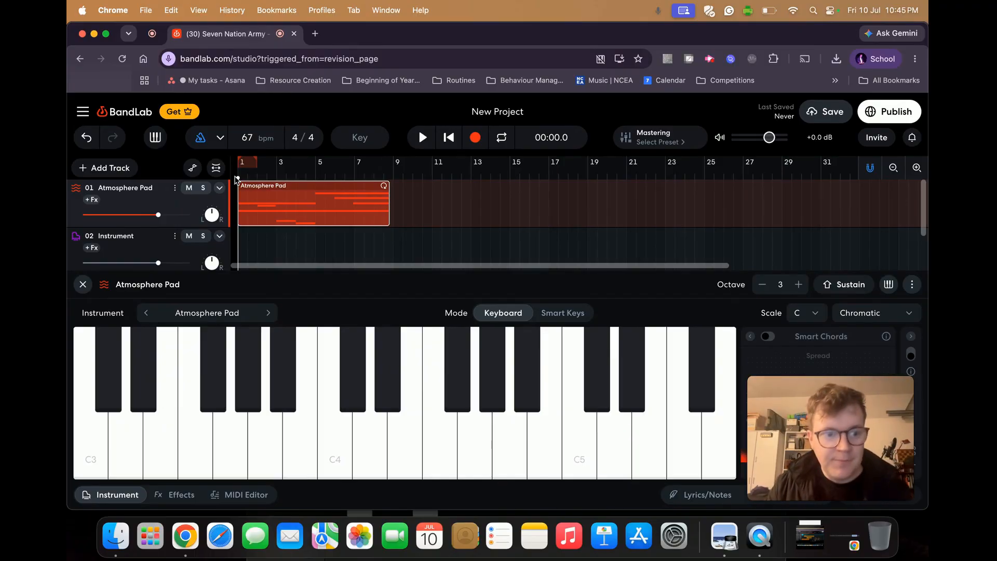
{"action": "left_click", "coordinate": [127, 238]}
{"action": "scroll", "coordinate": [160, 246], "scroll_direction": "down", "scroll_amount": 1}
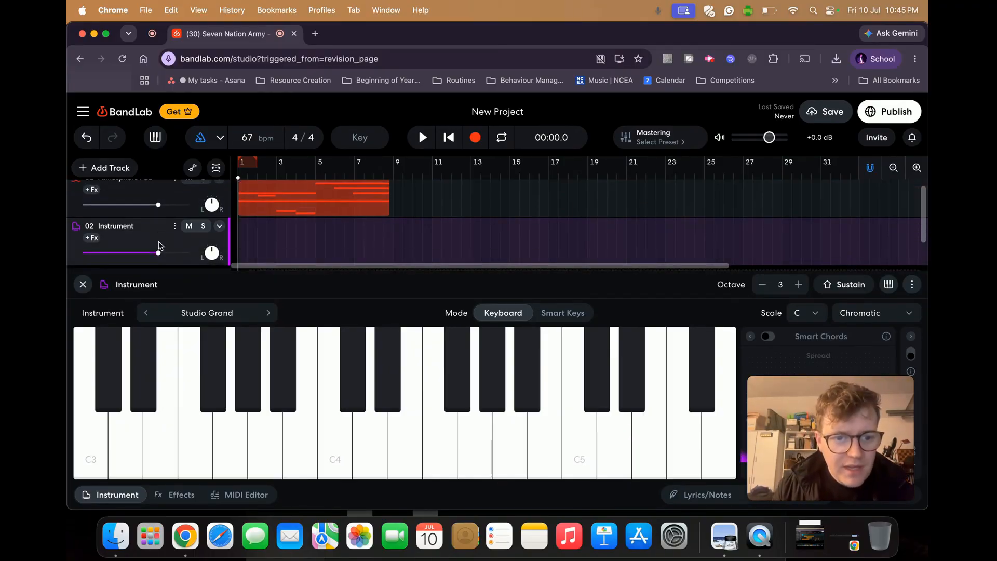
{"action": "scroll", "coordinate": [160, 246], "scroll_direction": "down", "scroll_amount": 3}
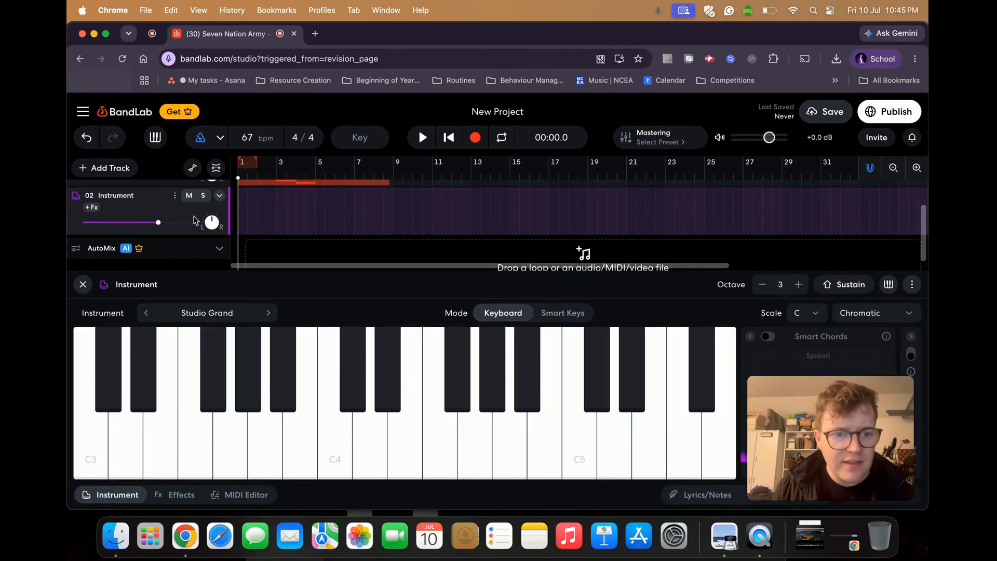
{"action": "scroll", "coordinate": [197, 224], "scroll_direction": "up", "scroll_amount": 3}
{"action": "scroll", "coordinate": [205, 223], "scroll_direction": "down", "scroll_amount": 3}
{"action": "scroll", "coordinate": [208, 229], "scroll_direction": "up", "scroll_amount": 3}
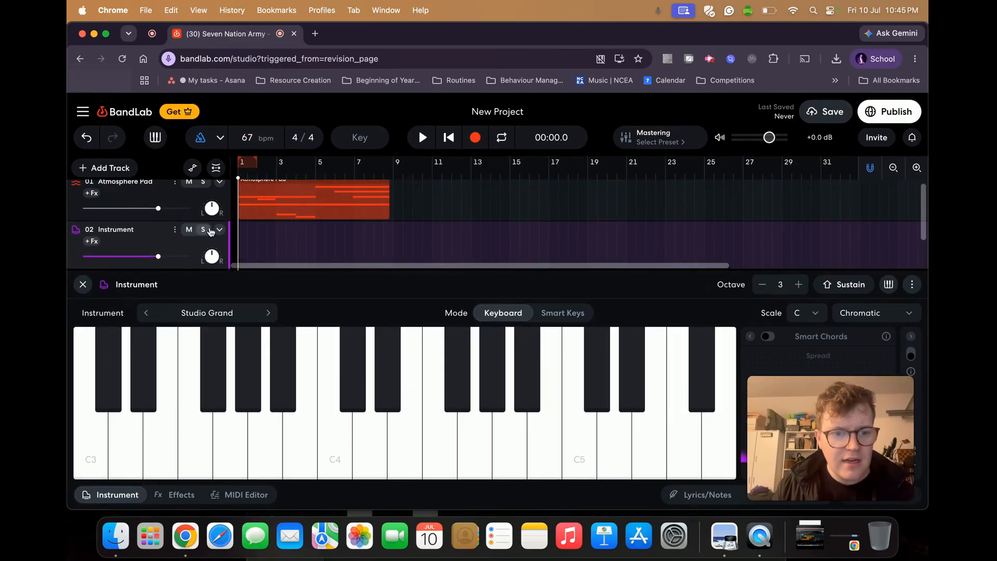
{"action": "left_click", "coordinate": [202, 313]}
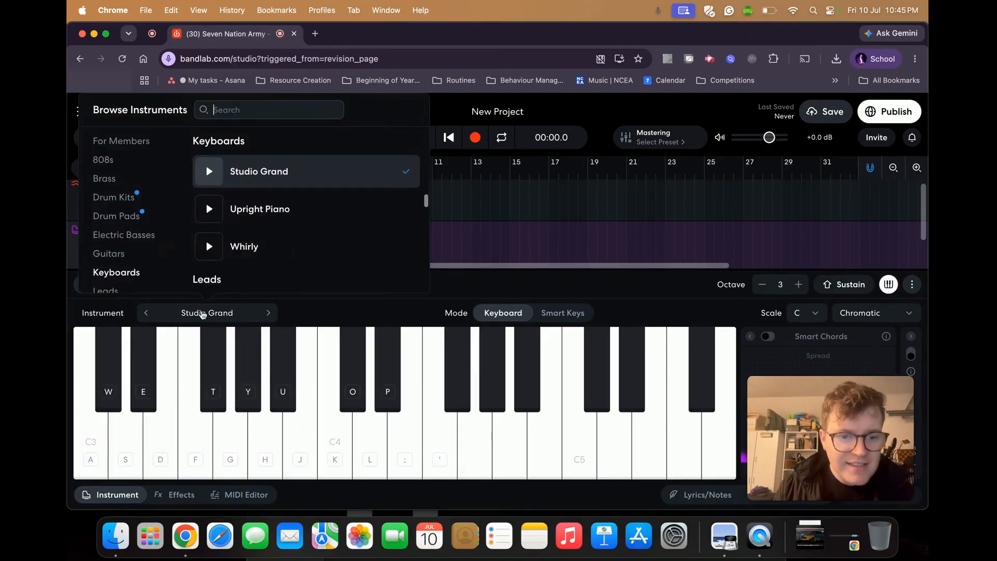
{"action": "left_click", "coordinate": [131, 220]}
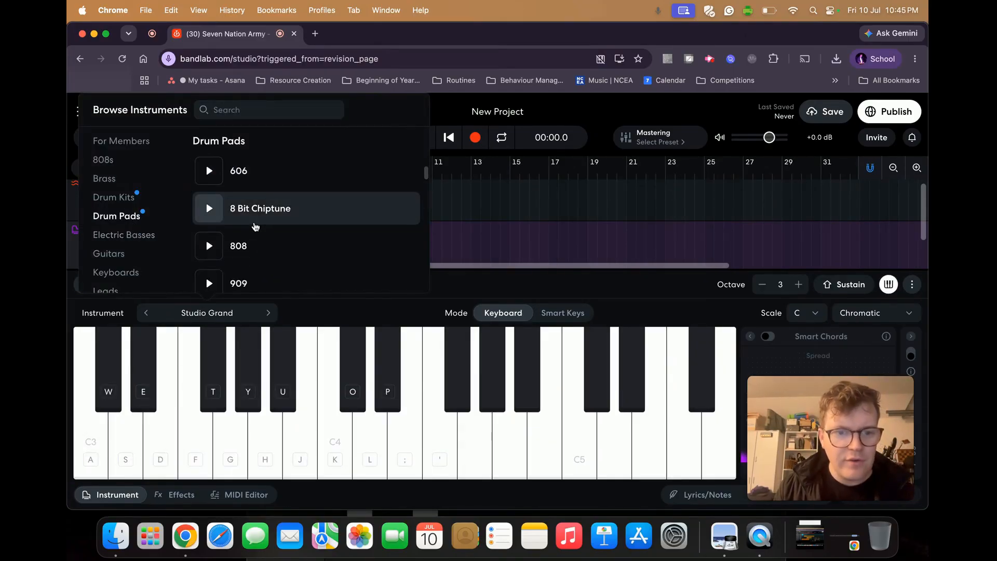
{"action": "scroll", "coordinate": [255, 226], "scroll_direction": "down", "scroll_amount": 3}
{"action": "scroll", "coordinate": [257, 227], "scroll_direction": "down", "scroll_amount": 3}
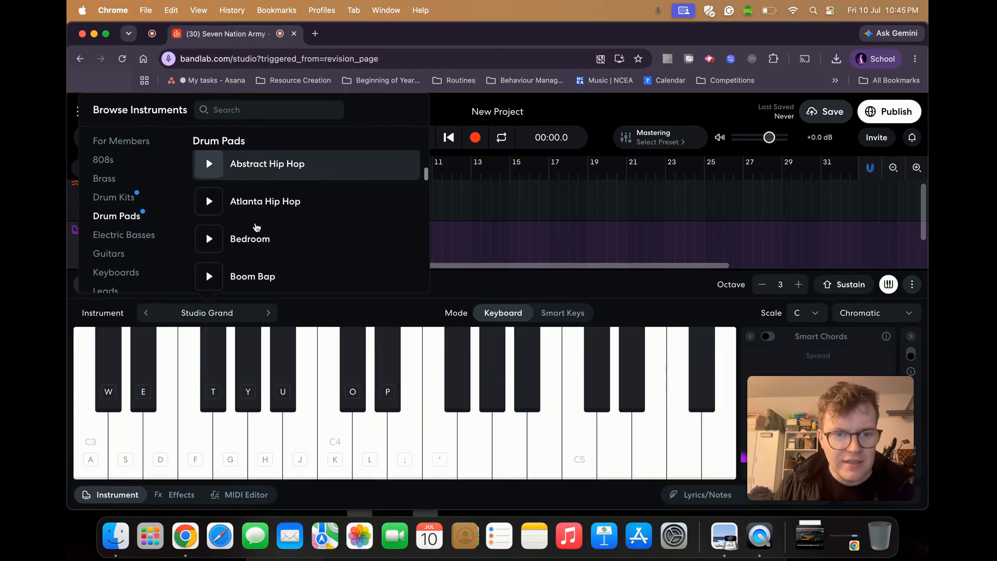
{"action": "scroll", "coordinate": [269, 234], "scroll_direction": "down", "scroll_amount": 5}
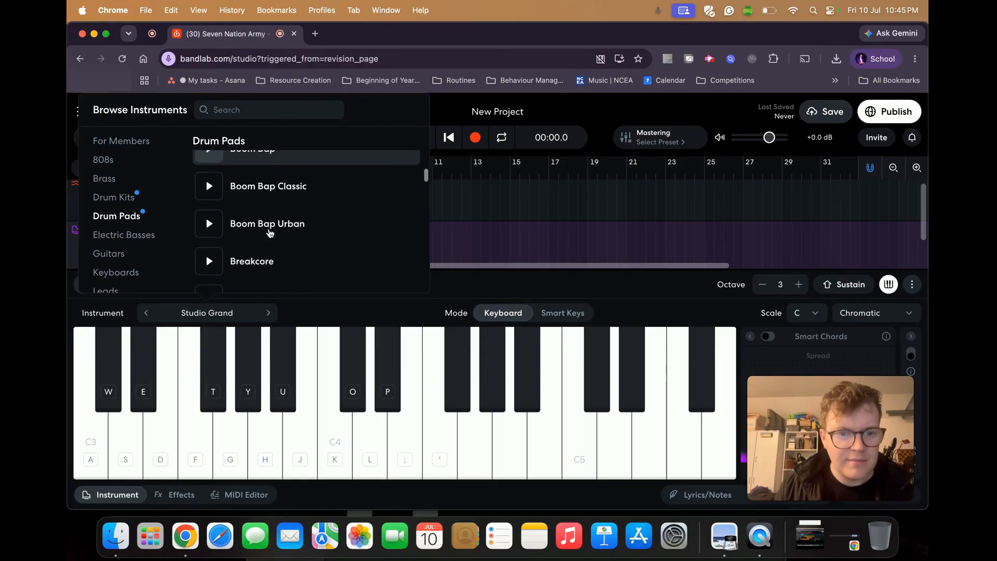
{"action": "scroll", "coordinate": [269, 233], "scroll_direction": "down", "scroll_amount": 5}
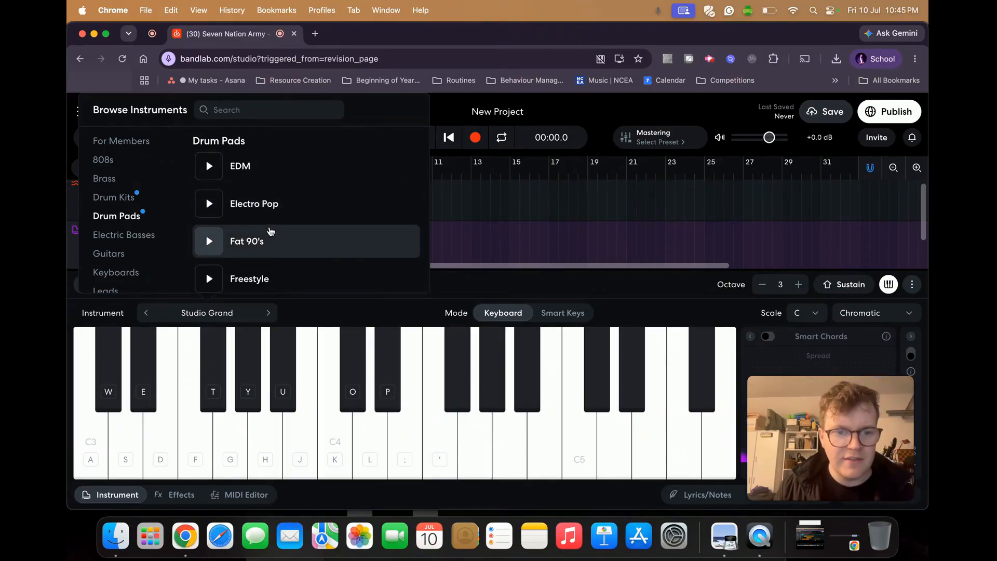
{"action": "left_click", "coordinate": [268, 176]}
Audition the EDM kit's kick, snare, clap and hi-hat pads
{"action": "left_click", "coordinate": [234, 452]}
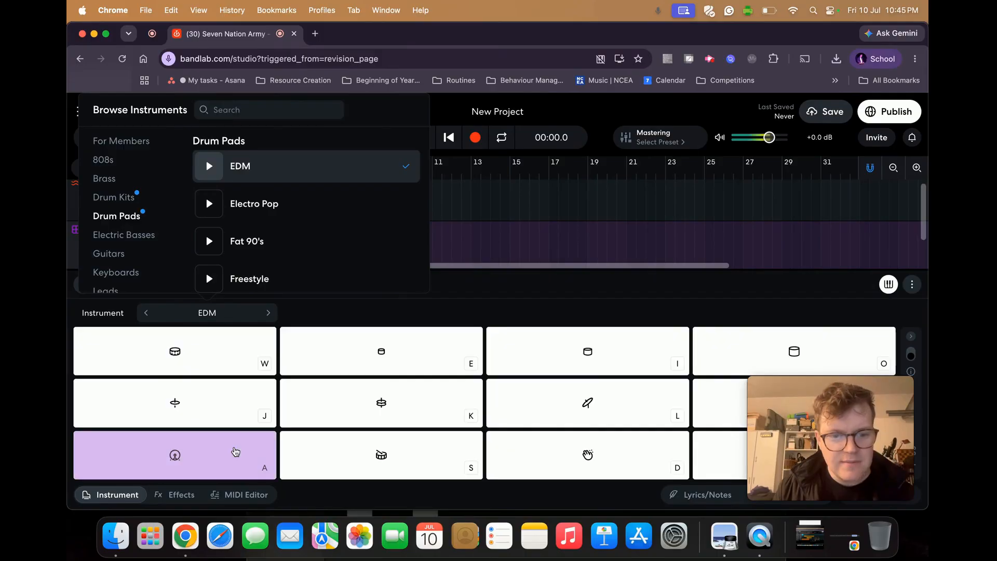
{"action": "key", "text": "k"}
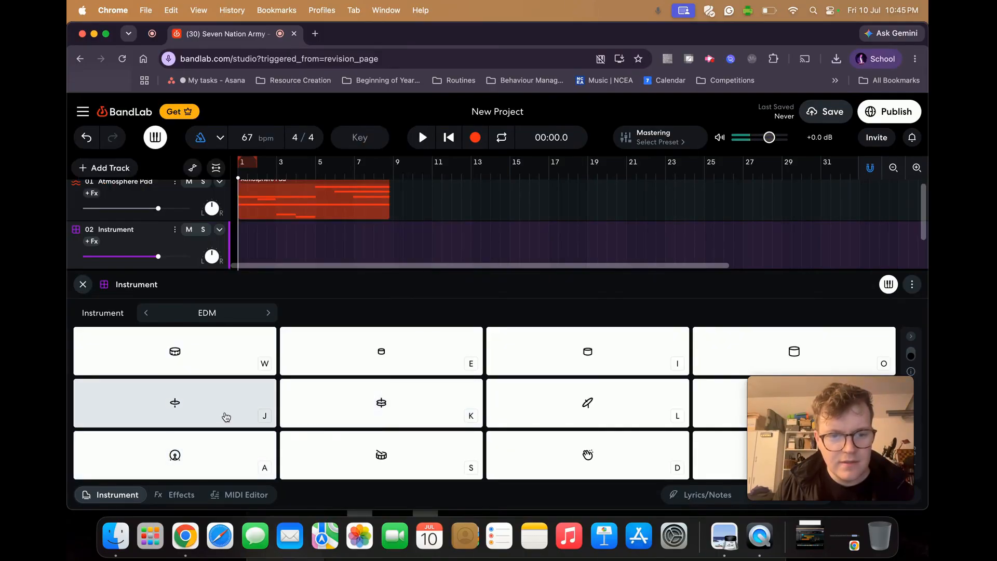
{"action": "left_click", "coordinate": [340, 455]}
{"action": "left_click", "coordinate": [564, 459]}
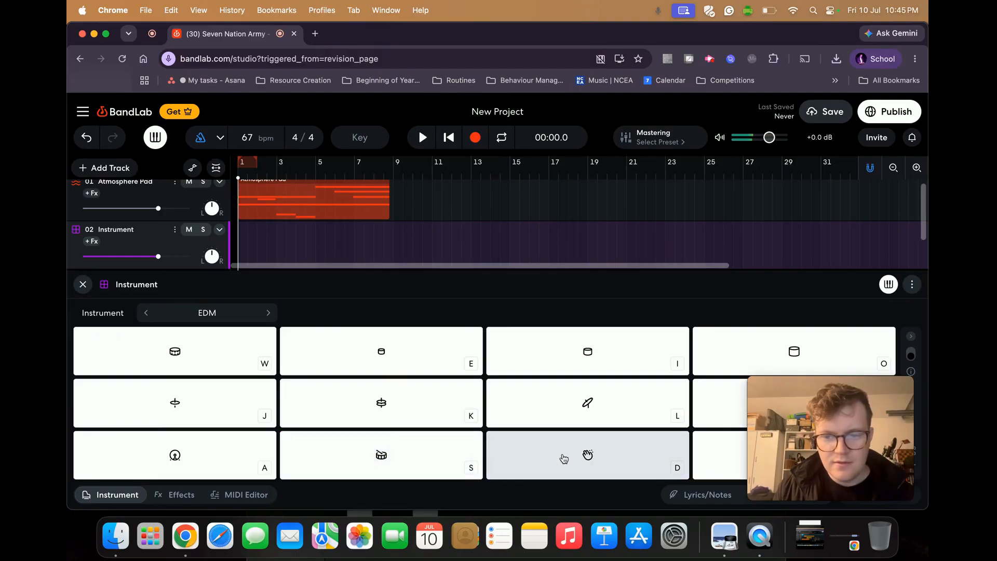
{"action": "left_click", "coordinate": [415, 459]}
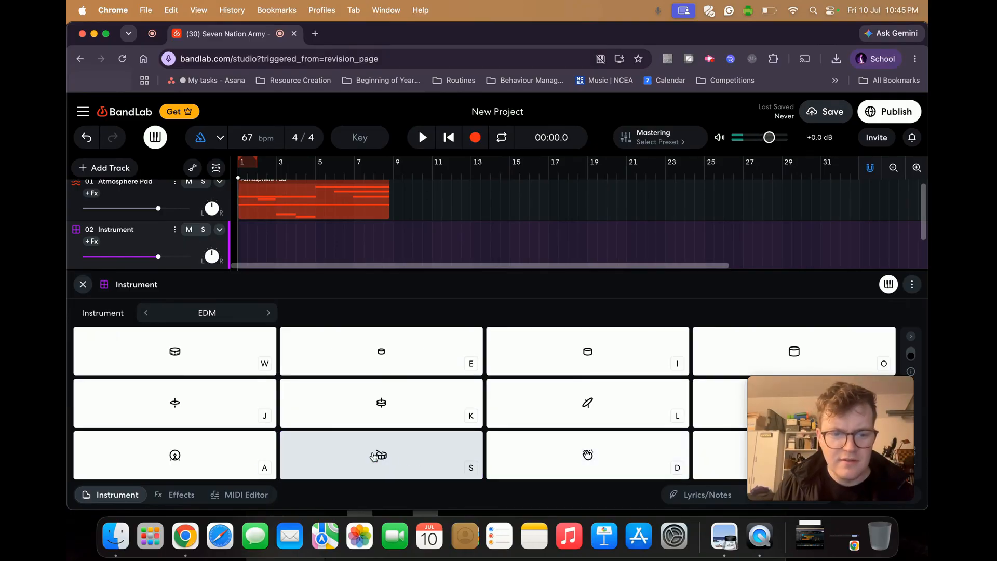
{"action": "left_click", "coordinate": [241, 457]}
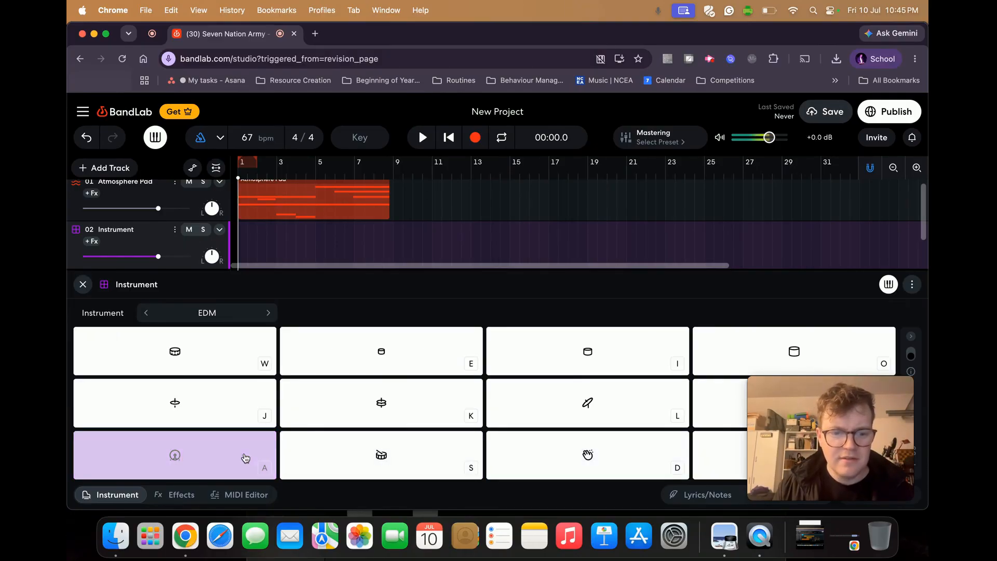
Record about four bars on the second track from the start, playing the kick pad on the first beat of each bar
{"action": "left_click", "coordinate": [474, 138]}
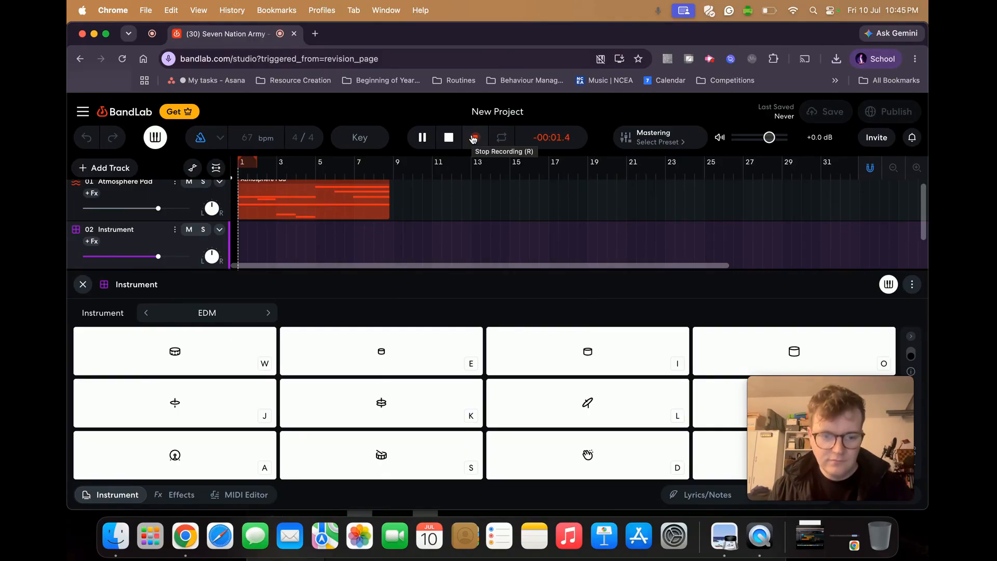
{"action": "key", "text": "a"}
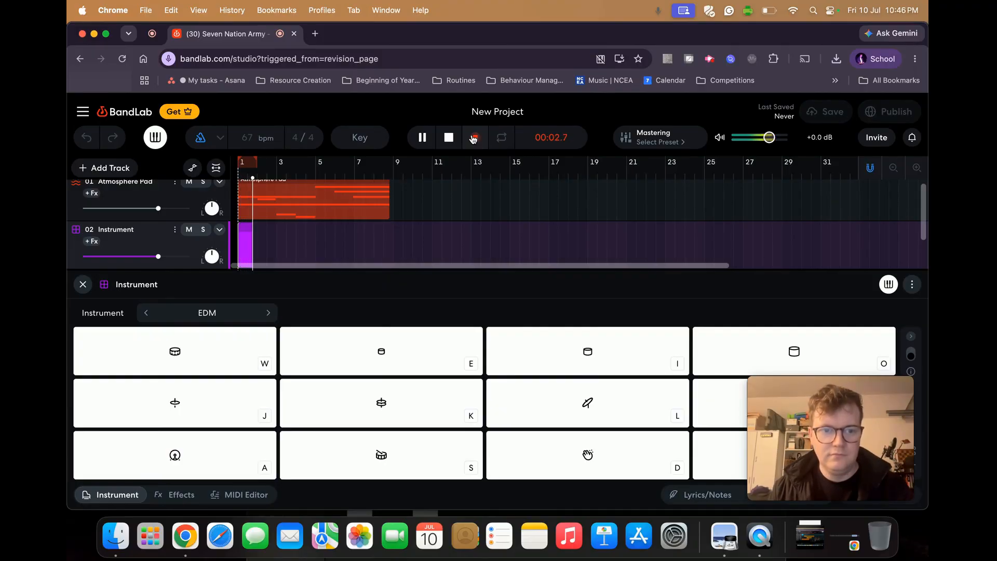
{"action": "key", "text": "a"}
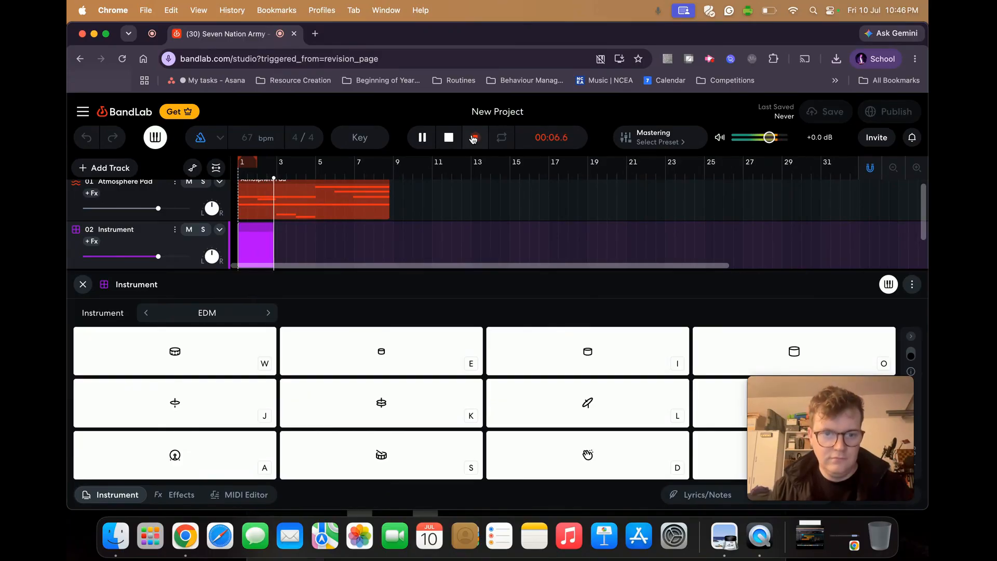
{"action": "key", "text": "a"}
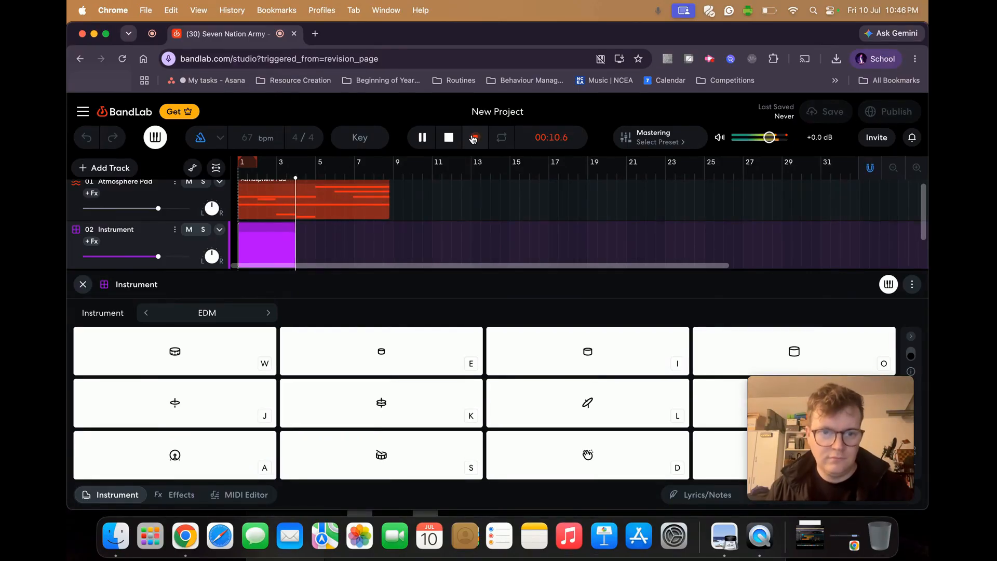
{"action": "key", "text": "a"}
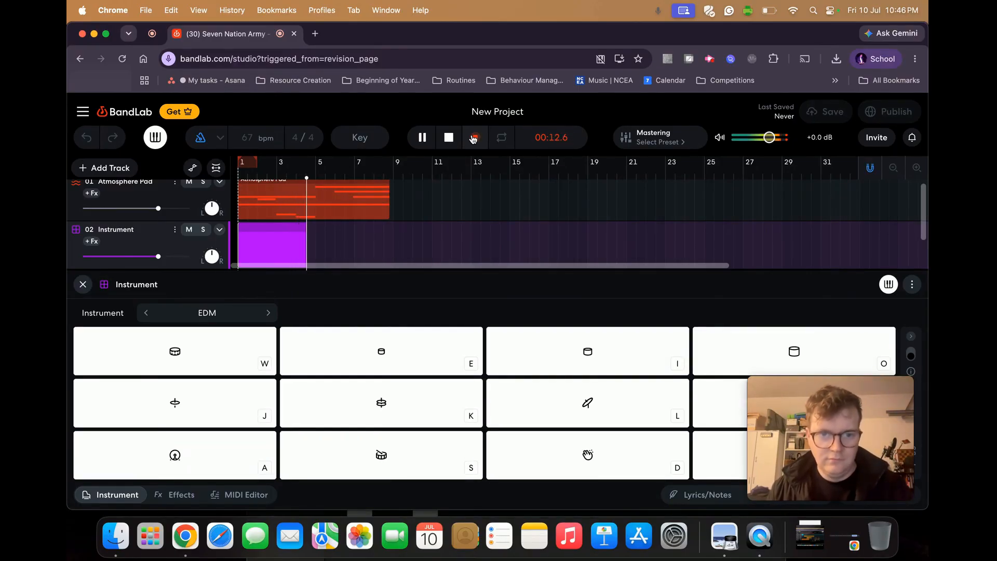
{"action": "left_click", "coordinate": [473, 138]}
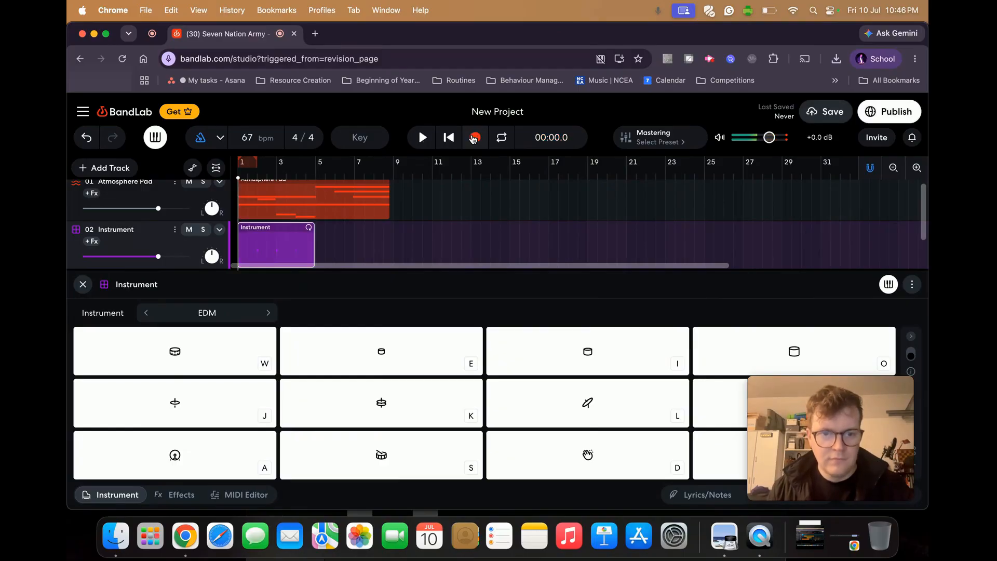
Quantize all kick notes in the second track's recorded region to 1/8
{"action": "double_click", "coordinate": [294, 254]}
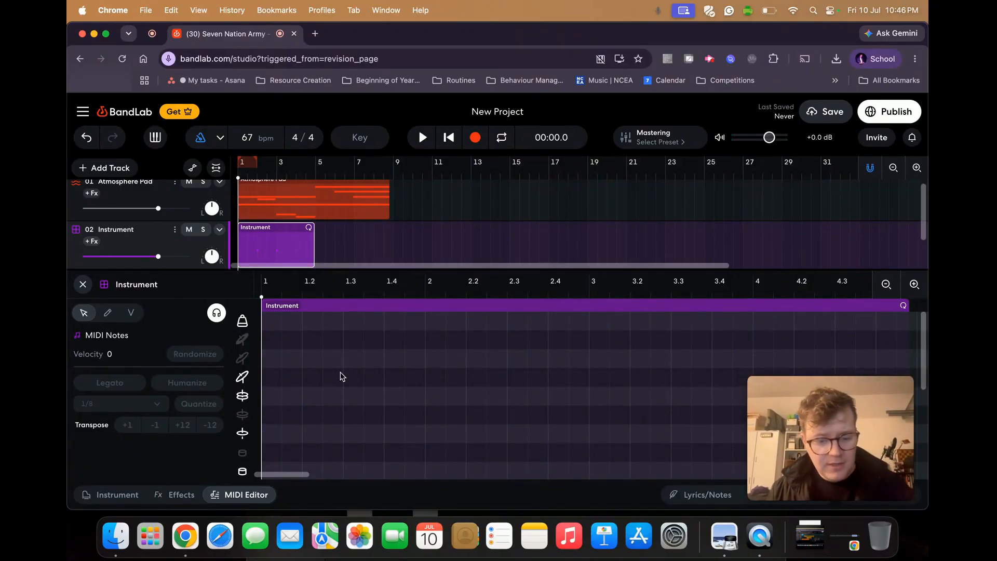
{"action": "scroll", "coordinate": [340, 372], "scroll_direction": "down", "scroll_amount": 5}
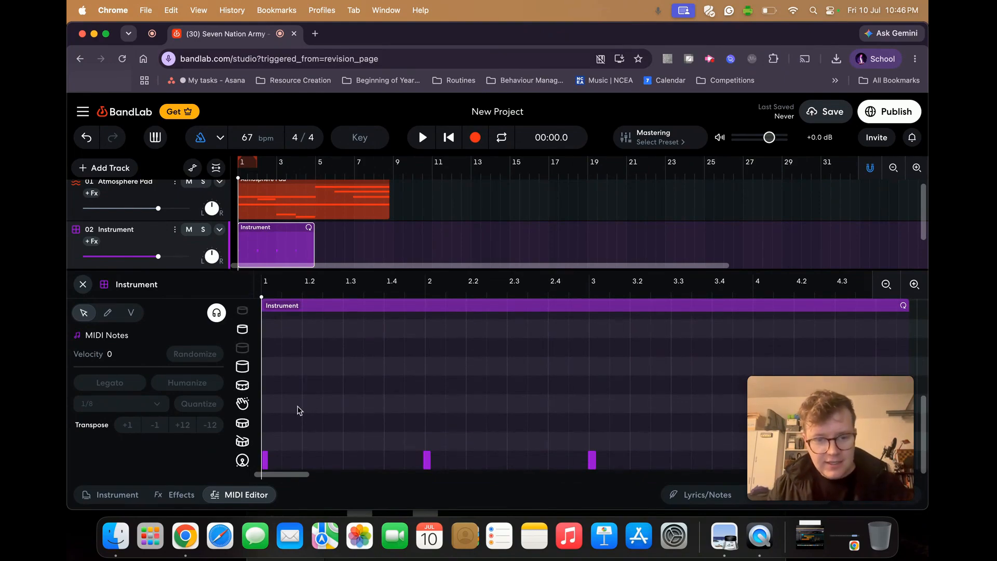
{"action": "key", "text": "super+a"}
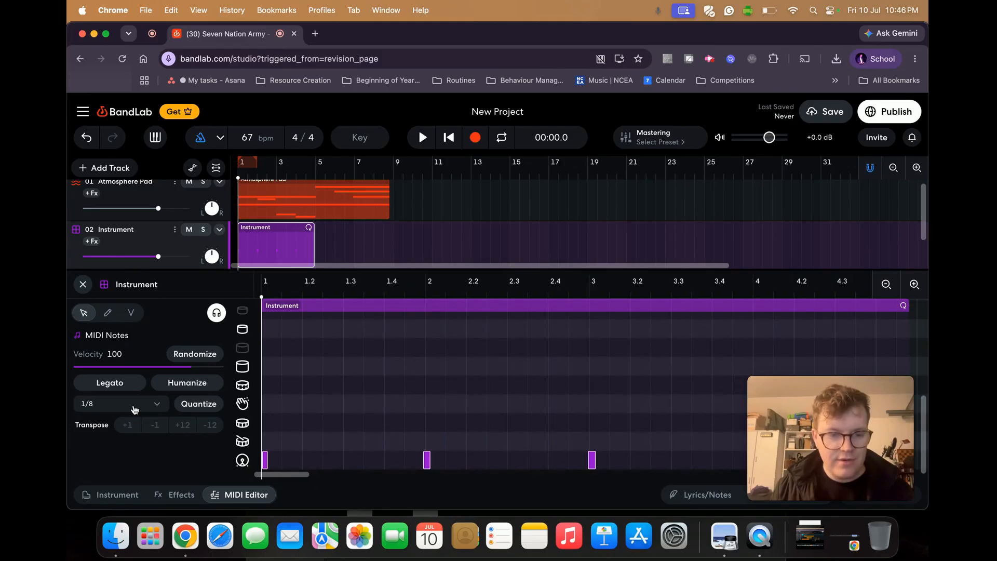
{"action": "left_click", "coordinate": [186, 405]}
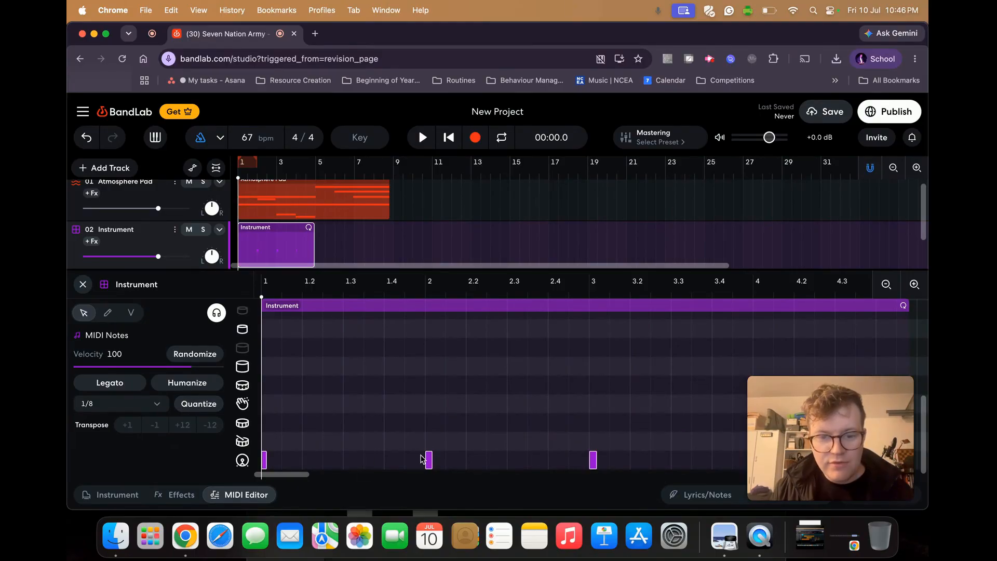
Trim the starts of the Atmosphere Pad's low F3 and E3 notes to the beginnings of bars 3 and 4
{"action": "left_click", "coordinate": [285, 207]}
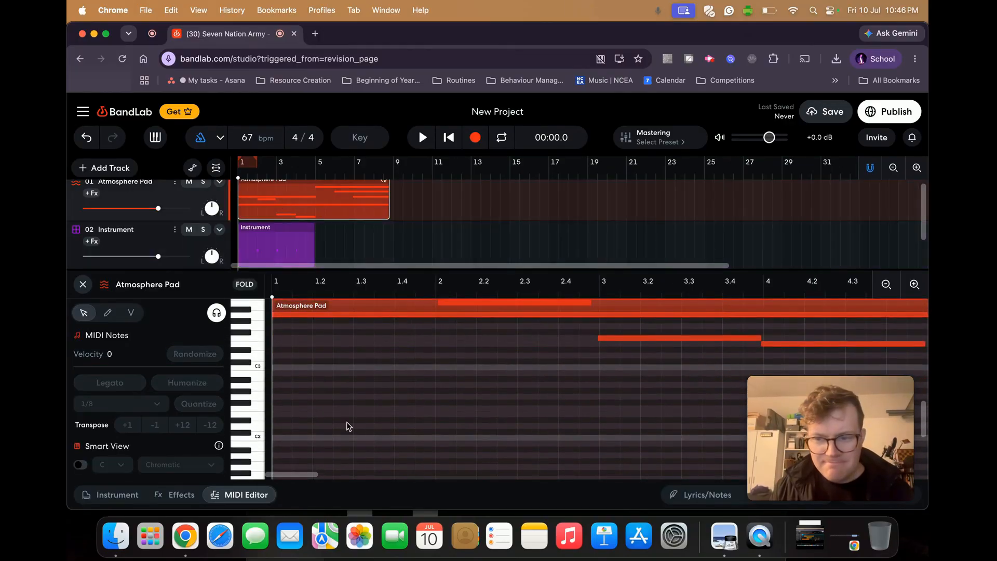
{"action": "scroll", "coordinate": [346, 422], "scroll_direction": "right", "scroll_amount": 10}
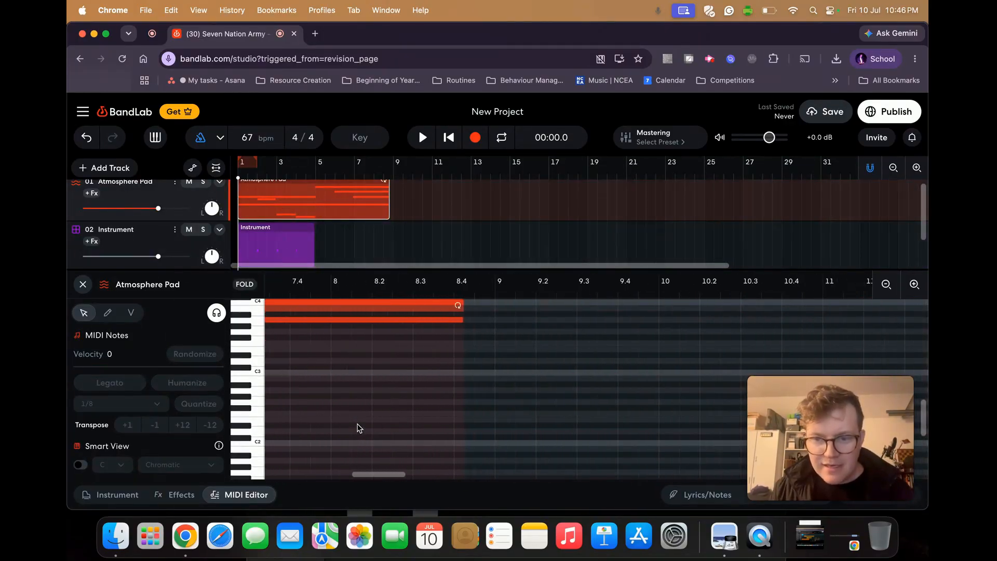
{"action": "scroll", "coordinate": [357, 425], "scroll_direction": "left", "scroll_amount": 5}
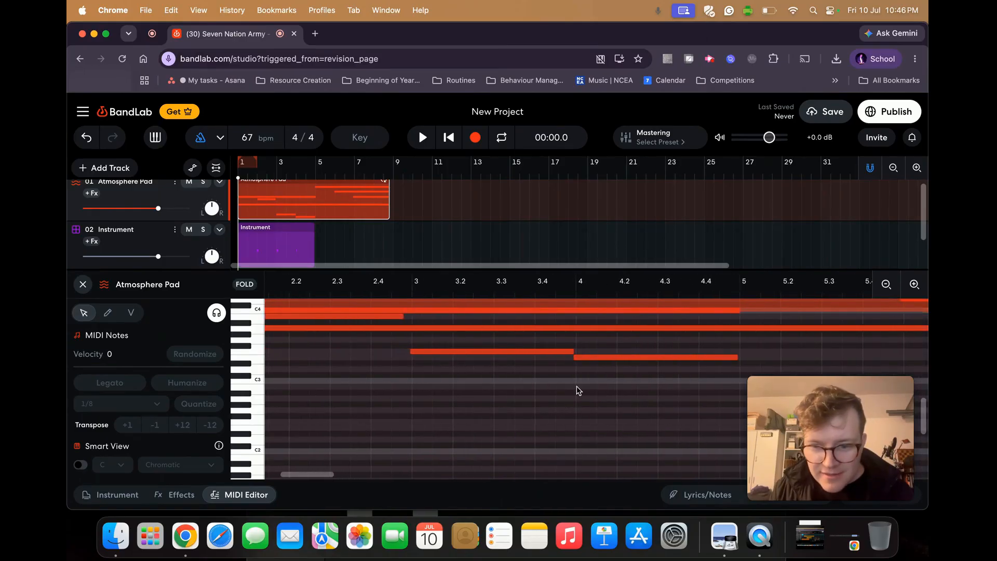
{"action": "left_click", "coordinate": [576, 357]}
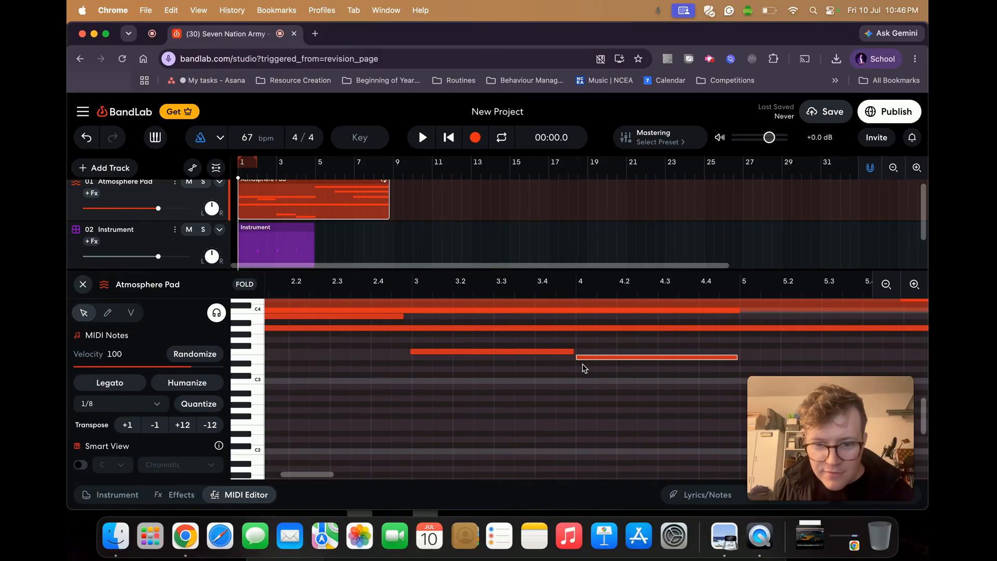
{"action": "left_click", "coordinate": [412, 352]}
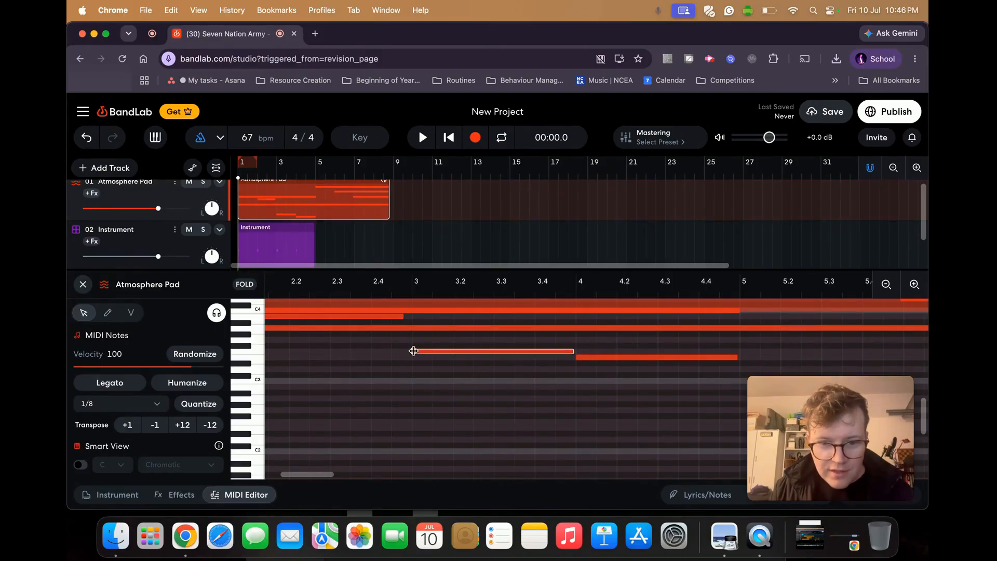
{"action": "scroll", "coordinate": [438, 382], "scroll_direction": "up", "scroll_amount": 10}
{"action": "scroll", "coordinate": [437, 382], "scroll_direction": "left", "scroll_amount": 5}
{"action": "scroll", "coordinate": [437, 382], "scroll_direction": "down", "scroll_amount": 10}
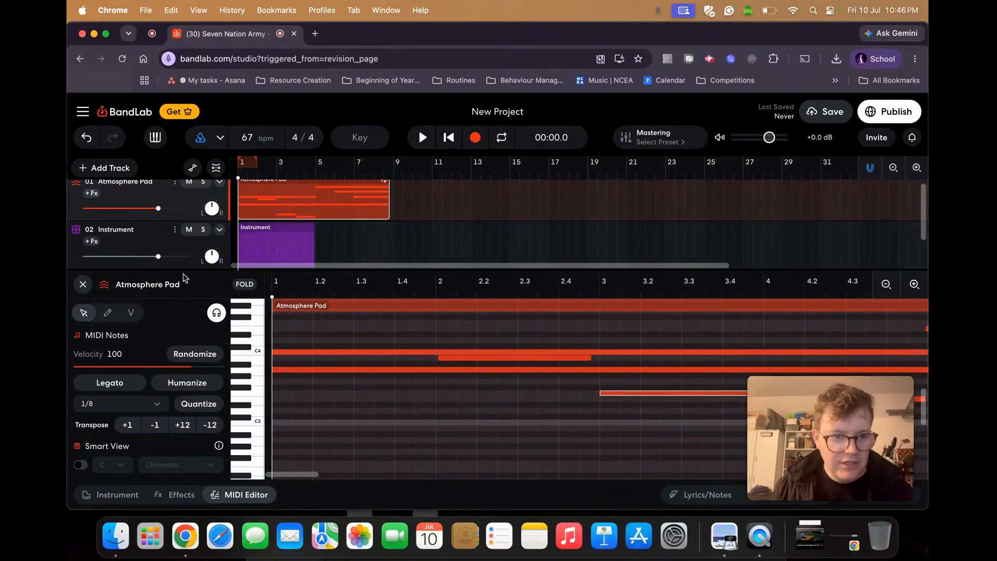
Close the note editor and play back both tracks together from the start for about four bars
{"action": "left_click", "coordinate": [83, 284]}
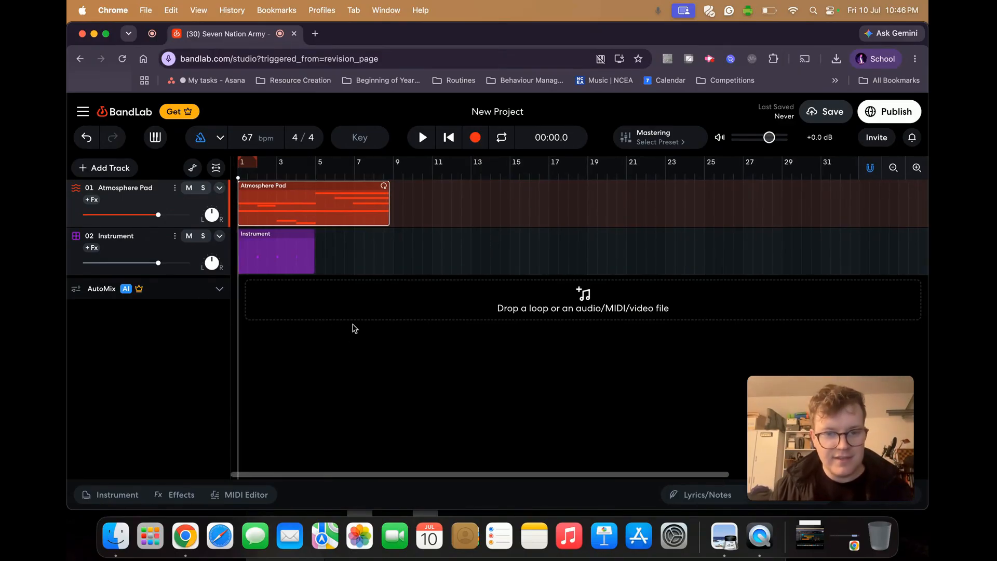
{"action": "key", "text": "space"}
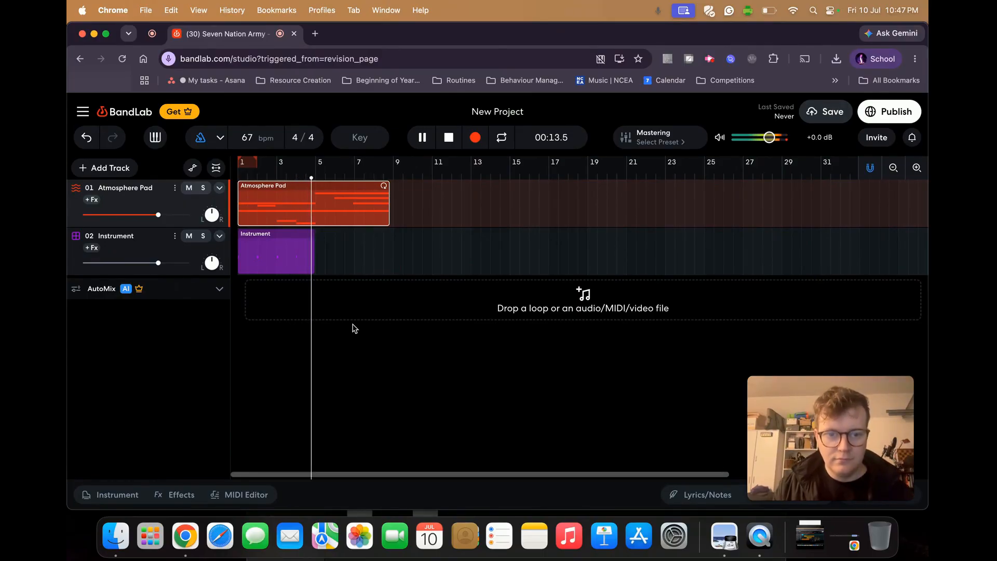
{"action": "key", "text": "space"}
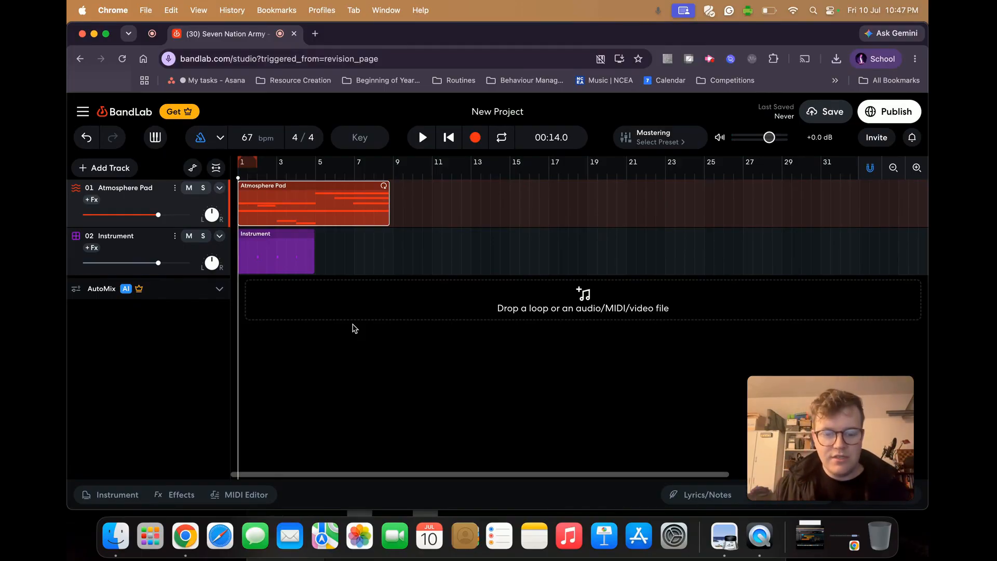
Capture a screenshot of the project's track area and save the project
{"action": "key", "text": "super+shift+4"}
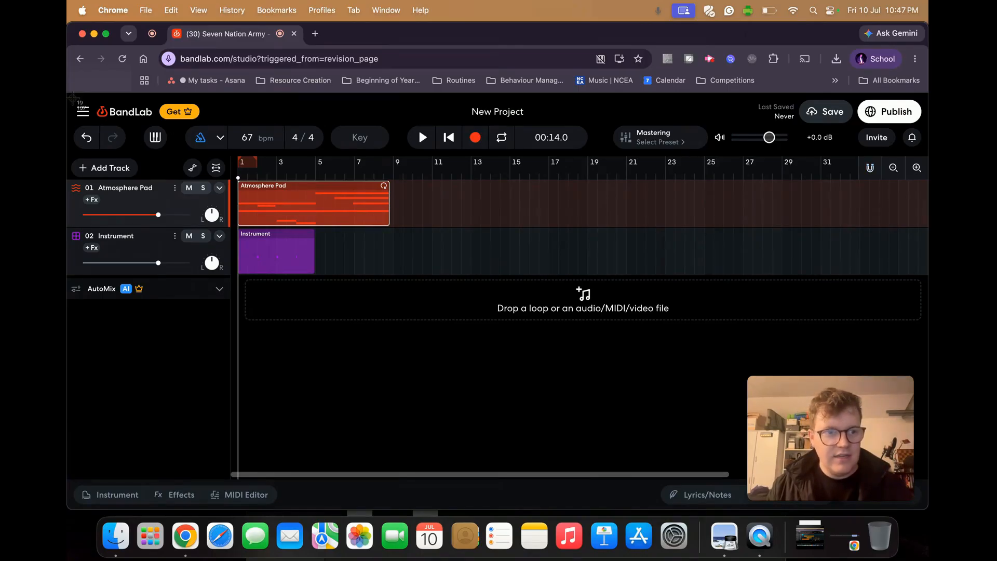
{"action": "left_click_drag", "start_coordinate": [73, 98], "coordinate": [922, 371]}
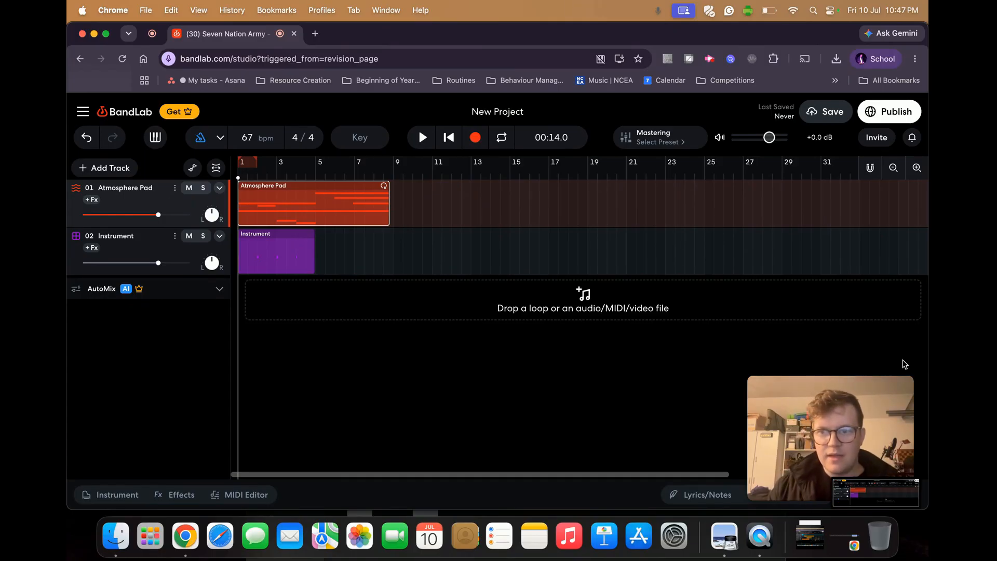
{"action": "left_click", "coordinate": [821, 116]}
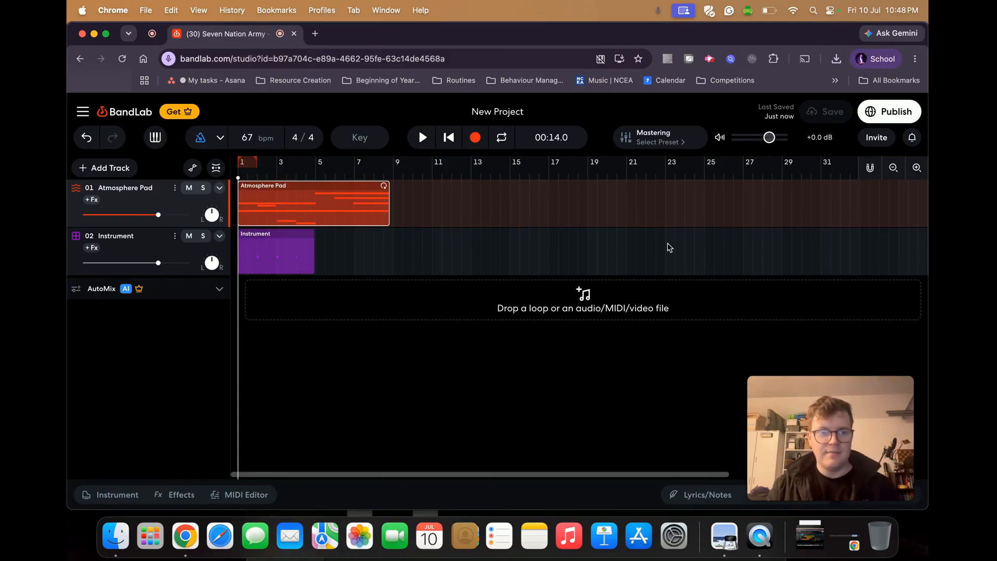
Rename the second track as Kick Drum
{"action": "double_click", "coordinate": [131, 236]}
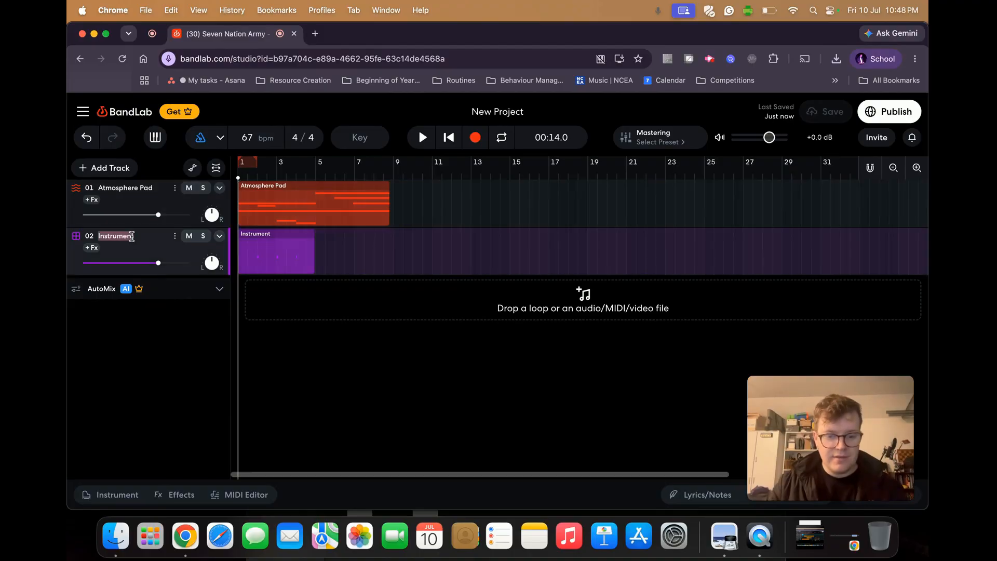
{"action": "type", "text": "Kick Drum"}
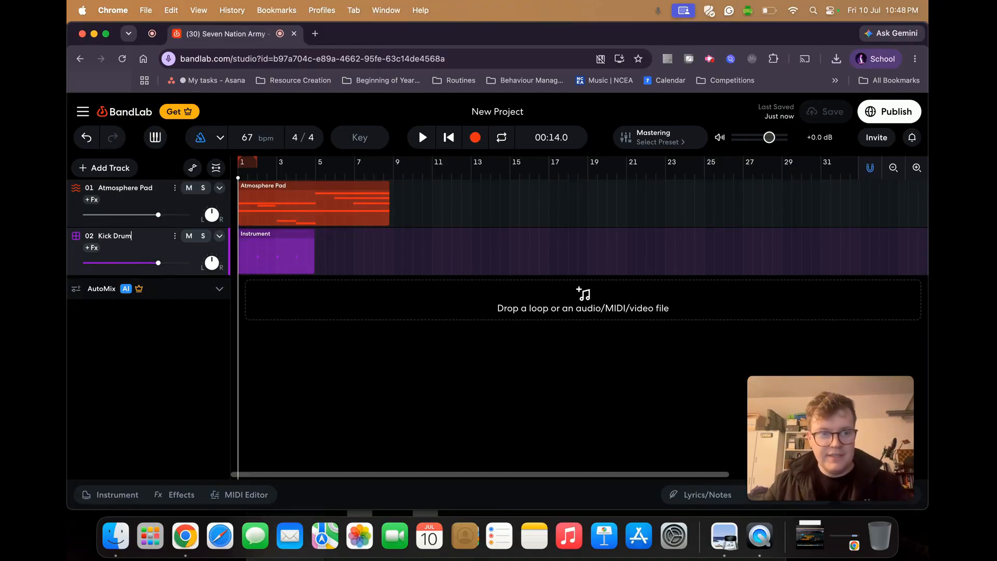
{"action": "left_click", "coordinate": [146, 349]}
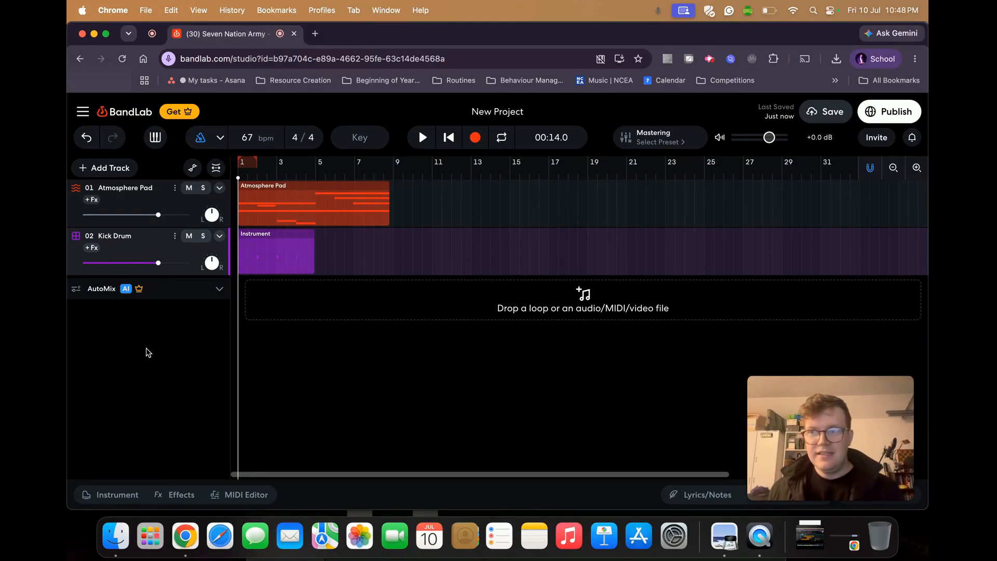